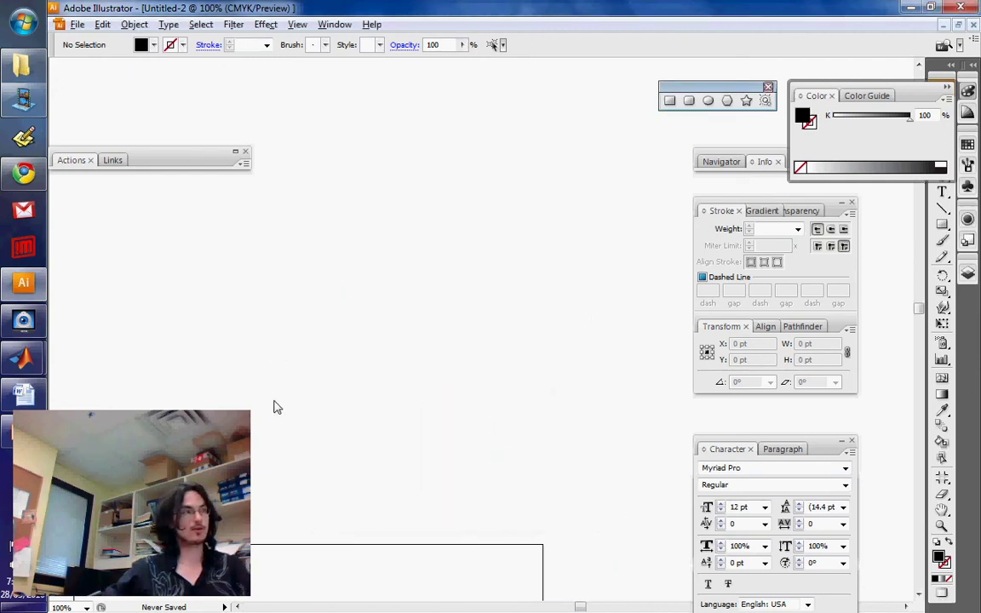
- Pan to an empty area of the canvas, select the Type tool and collapse the Color panel
scroll(274, 421, down, 3)
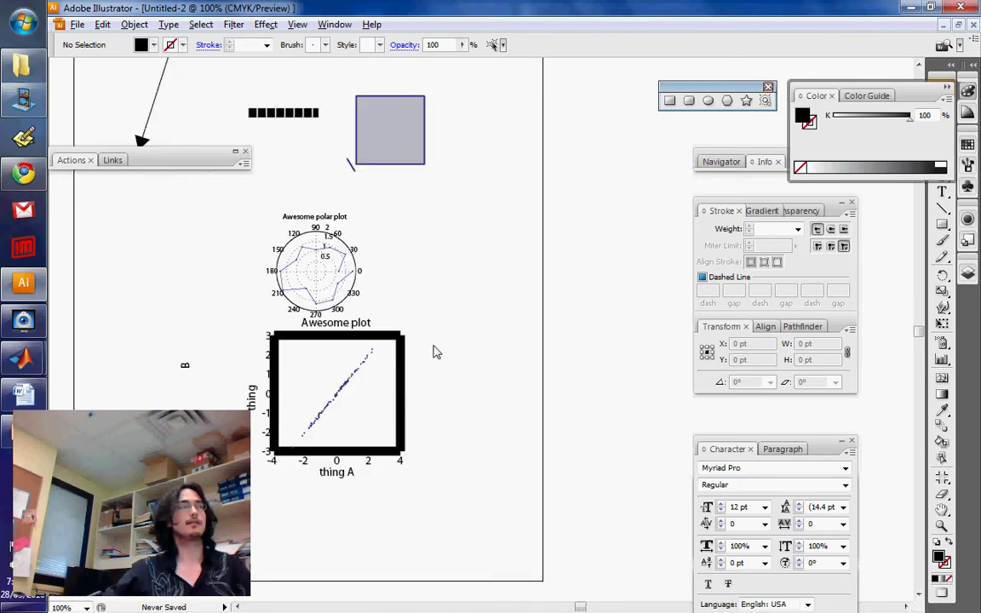
drag(625, 298, 333, 413)
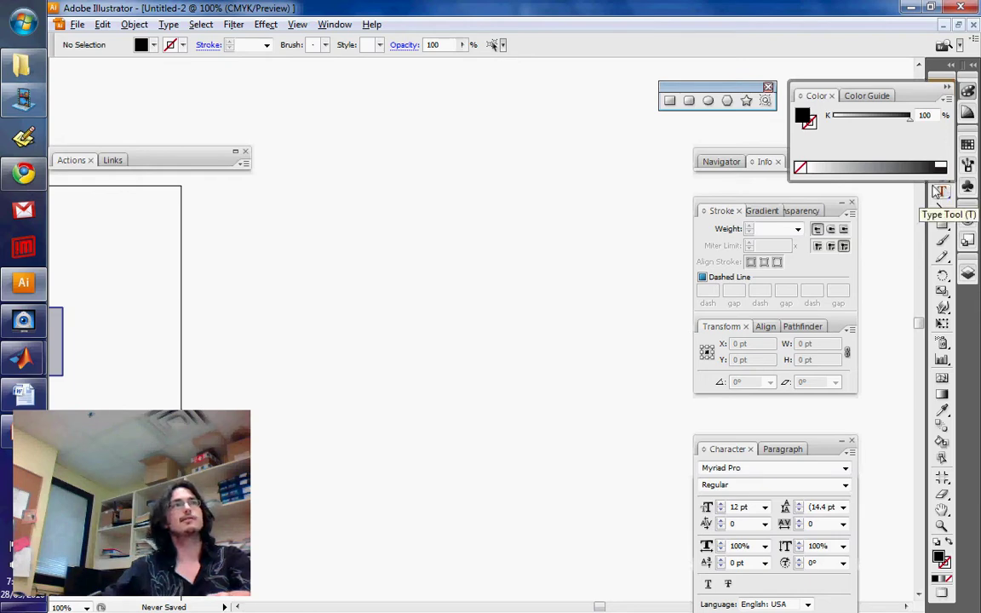
click(939, 192)
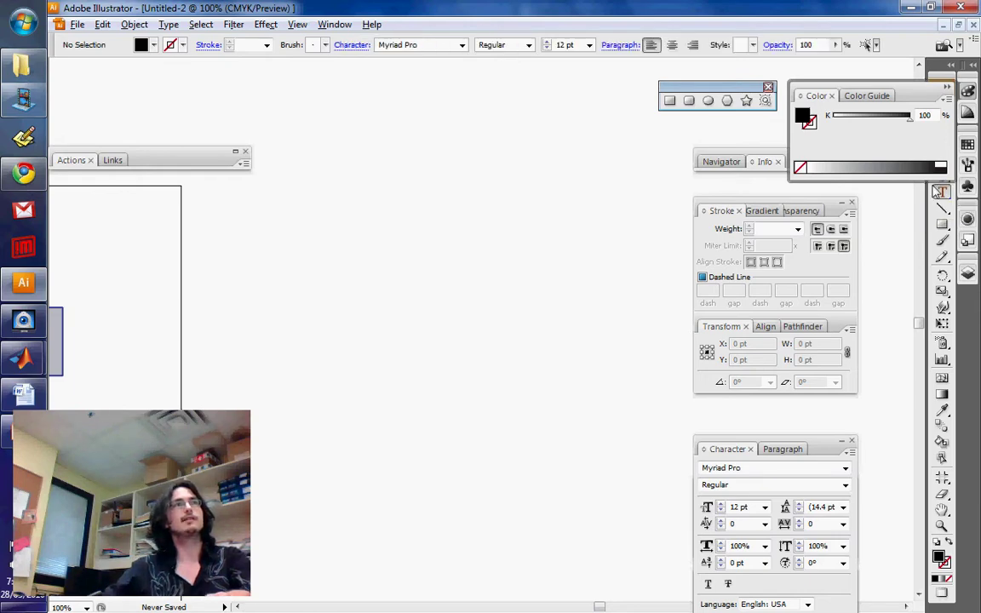
click(943, 82)
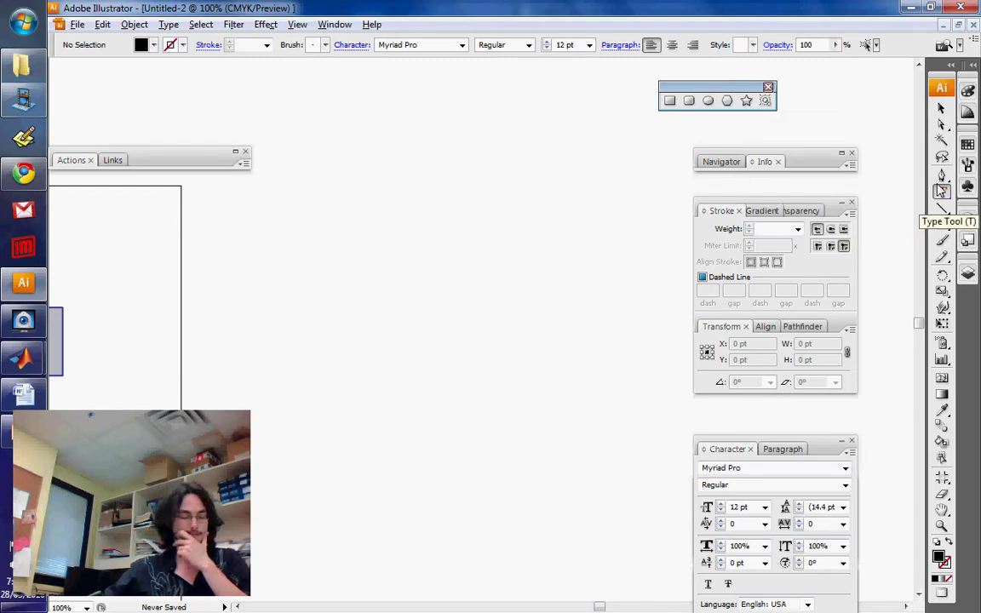
- Add the point-text line 'adsdfsfdsdfsdfds' on the empty canvas and finish it with Esc
click(265, 245)
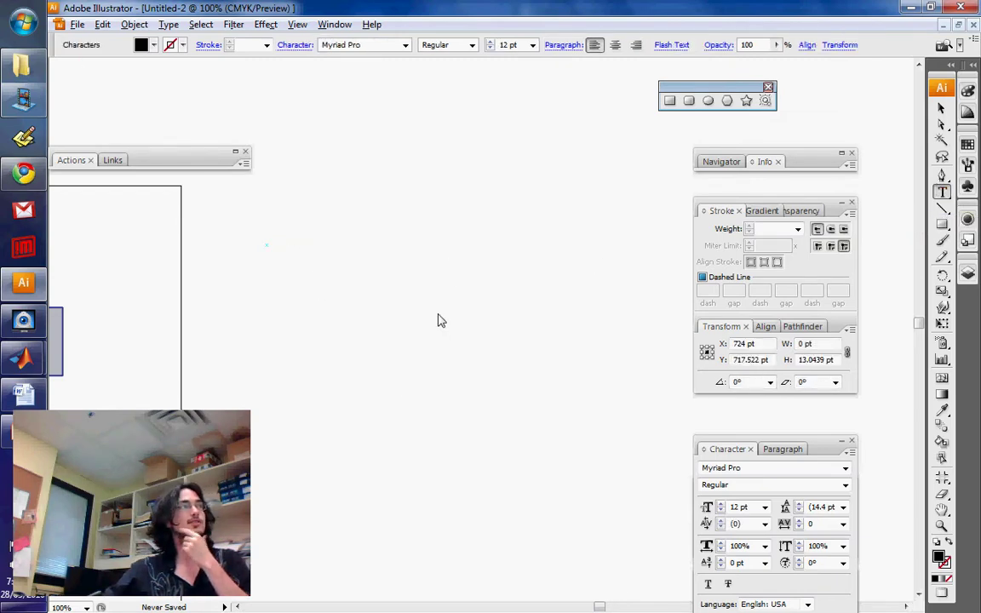
text(asdsdfsdsdfsdfsdf)
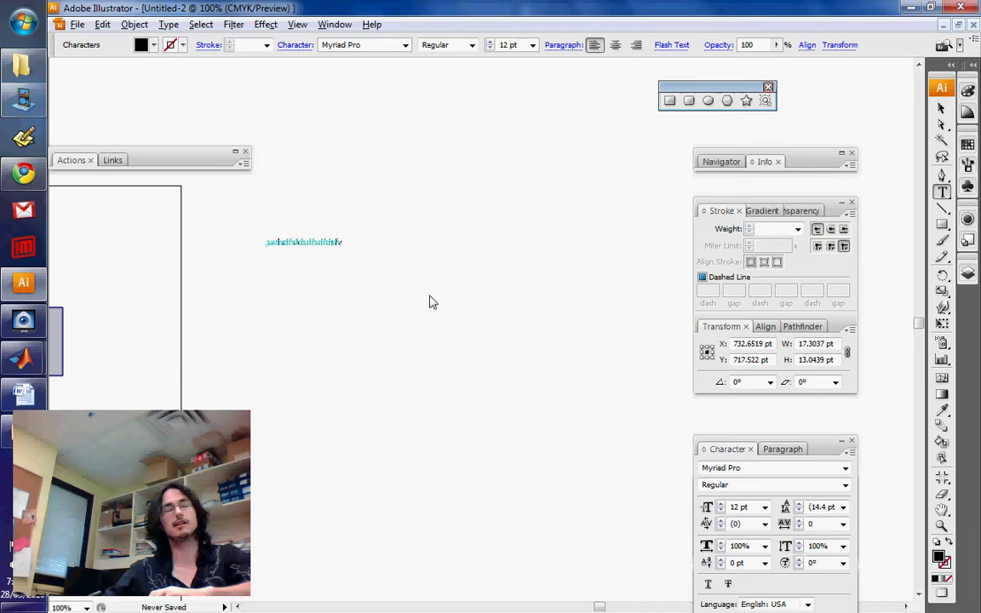
key(Escape)
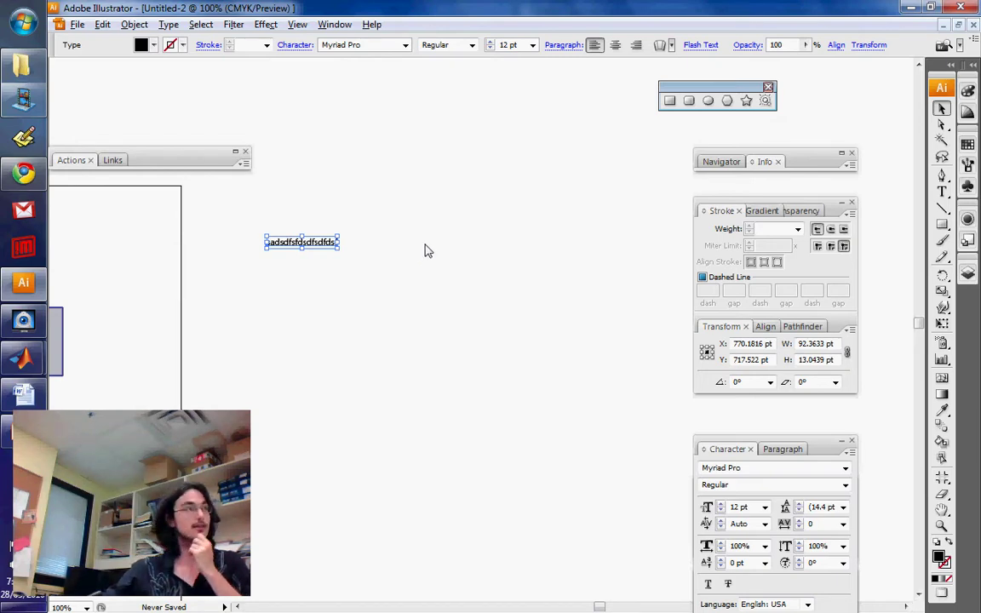
- Drag out a tall area-type frame below the line and type placeholder text into it
click(942, 192)
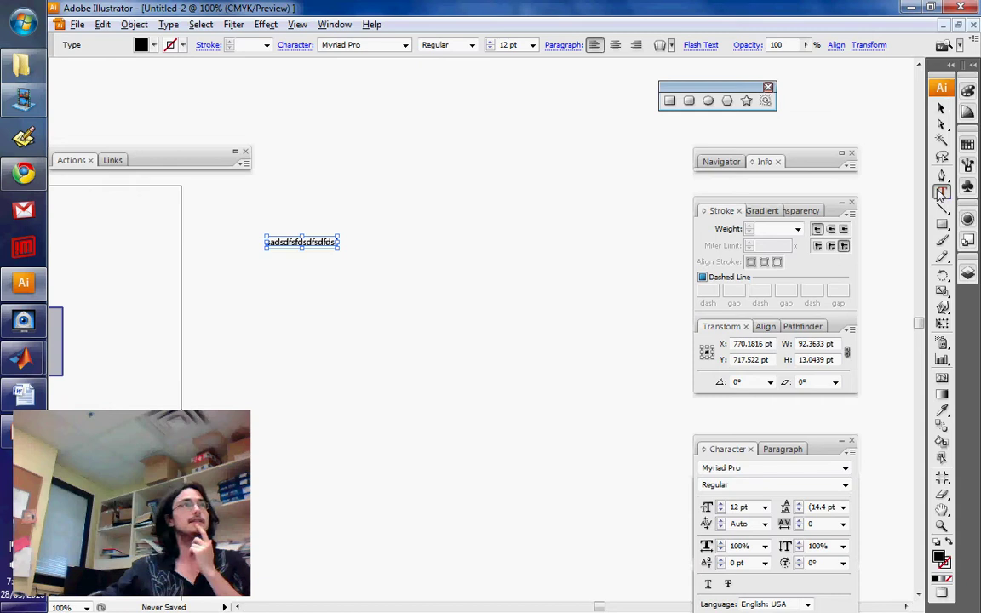
ctrl+click(383, 365)
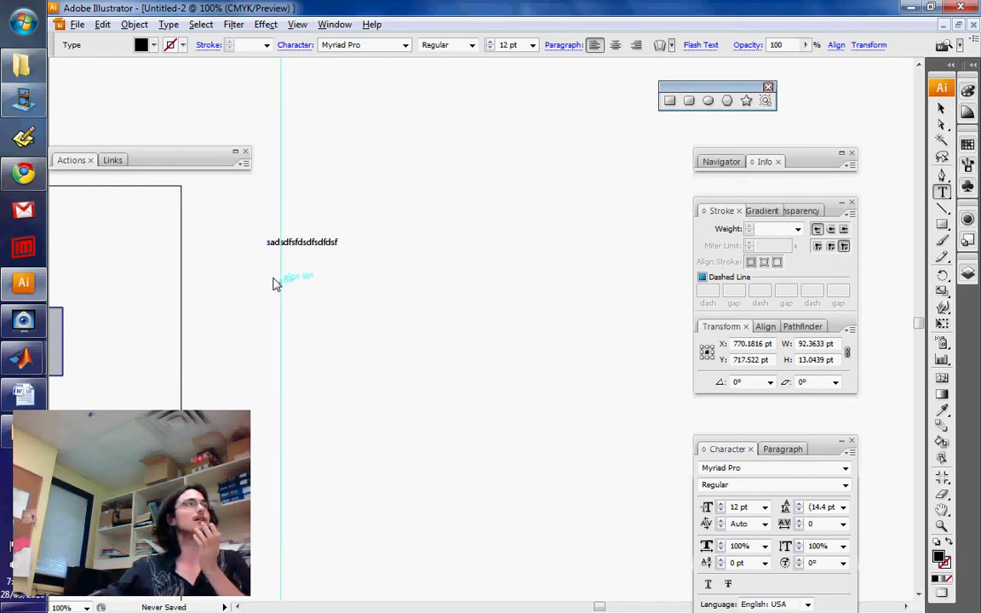
drag(276, 281, 392, 509)
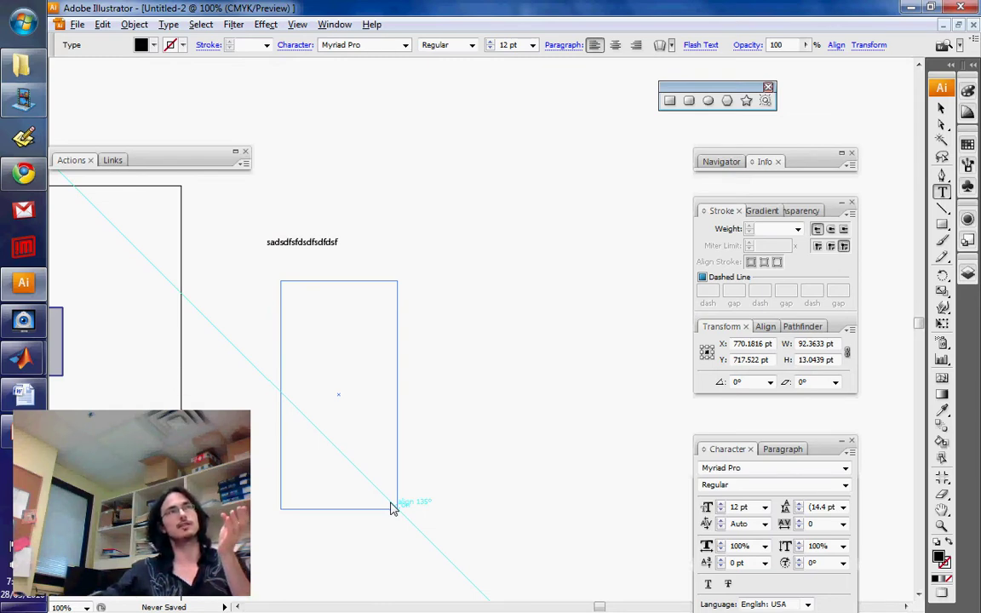
drag(391, 507, 393, 509)
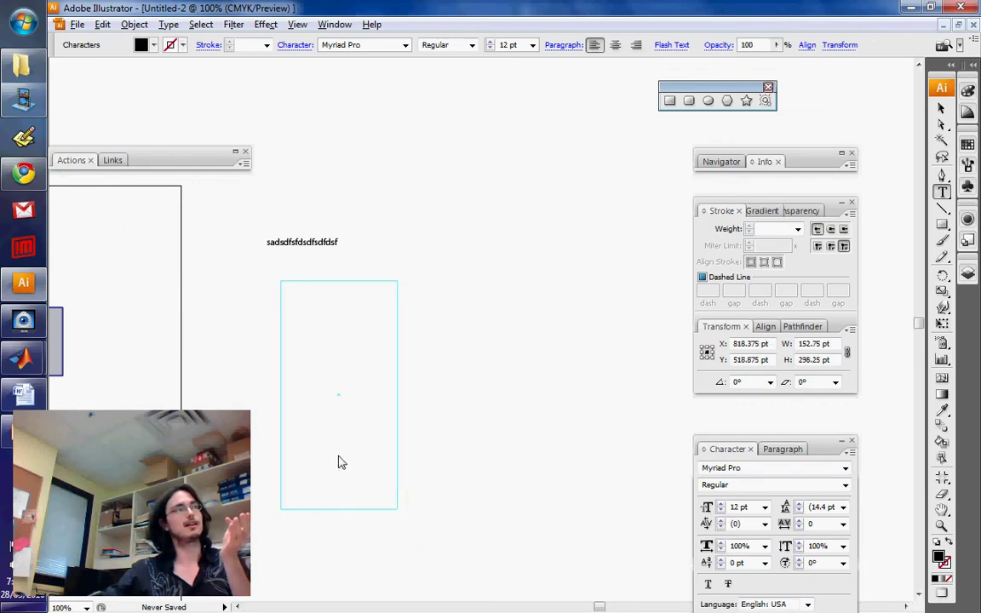
text(dfsfsf)
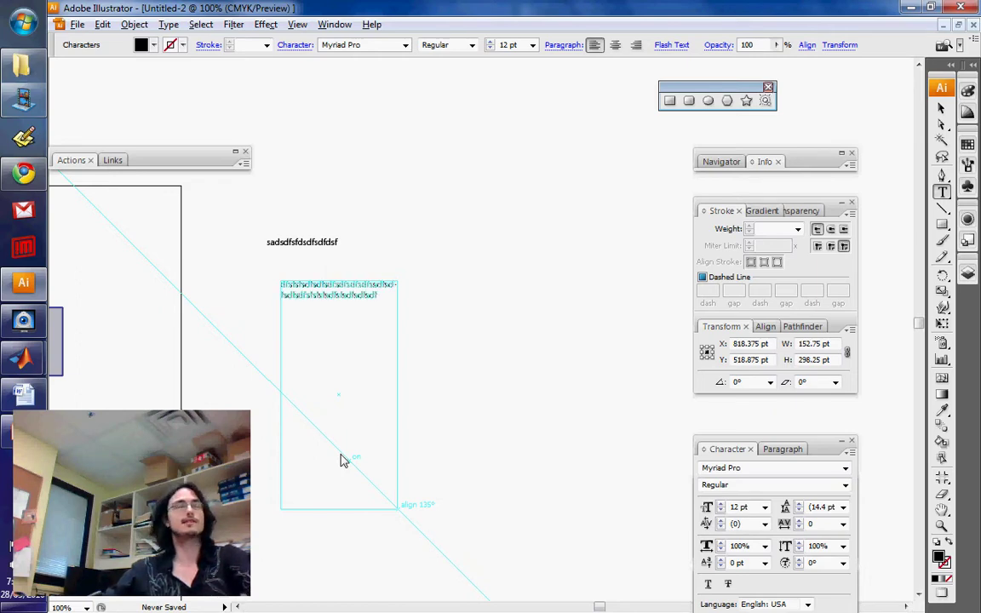
- Append 'scvbcvbcvbcvbl' to the end of the point-text line and finish editing
click(329, 243)
text(scvbcvbcvbcvbl)
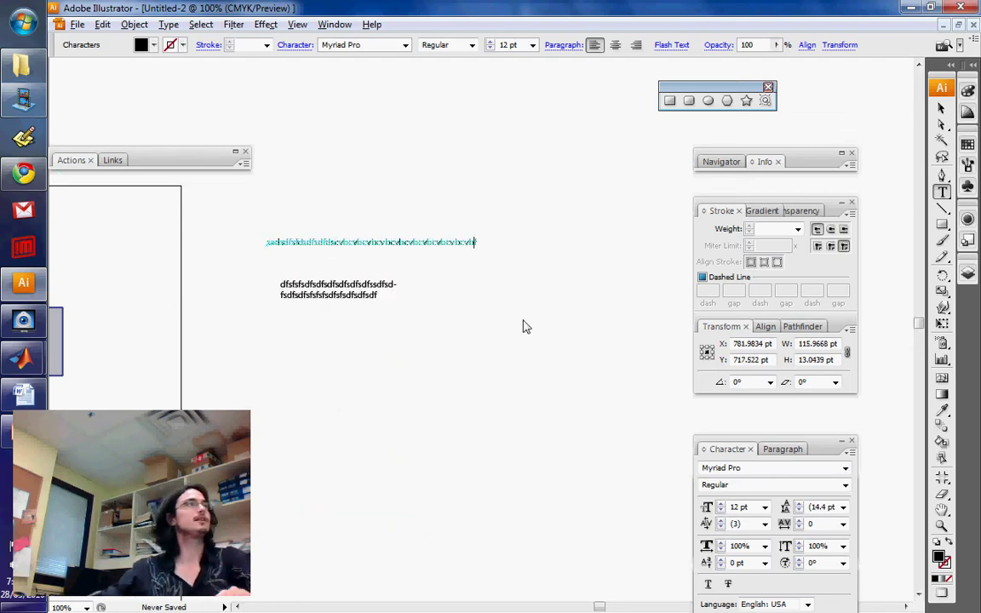
key(Escape)
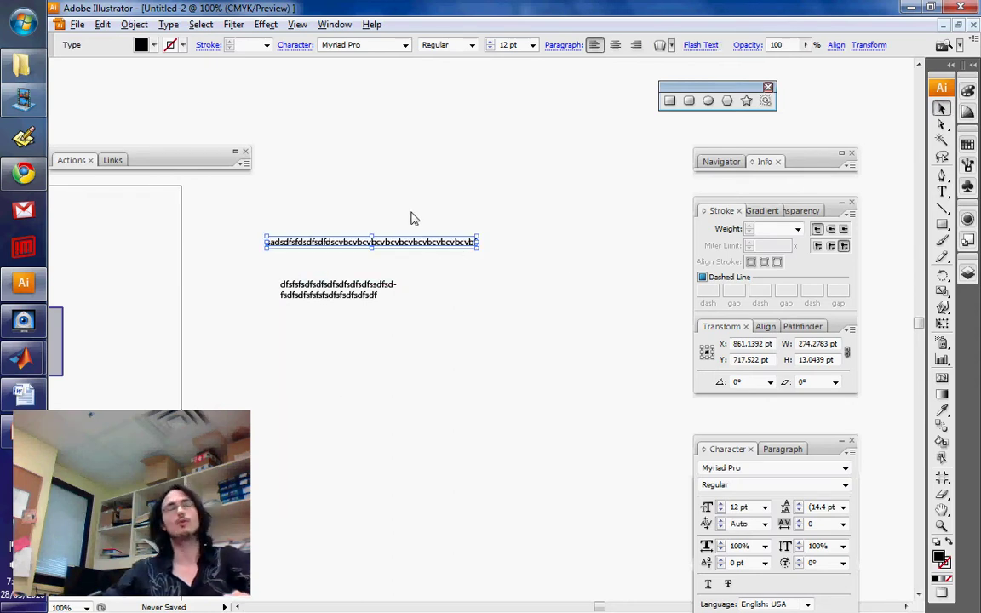
mouse_move(23, 173)
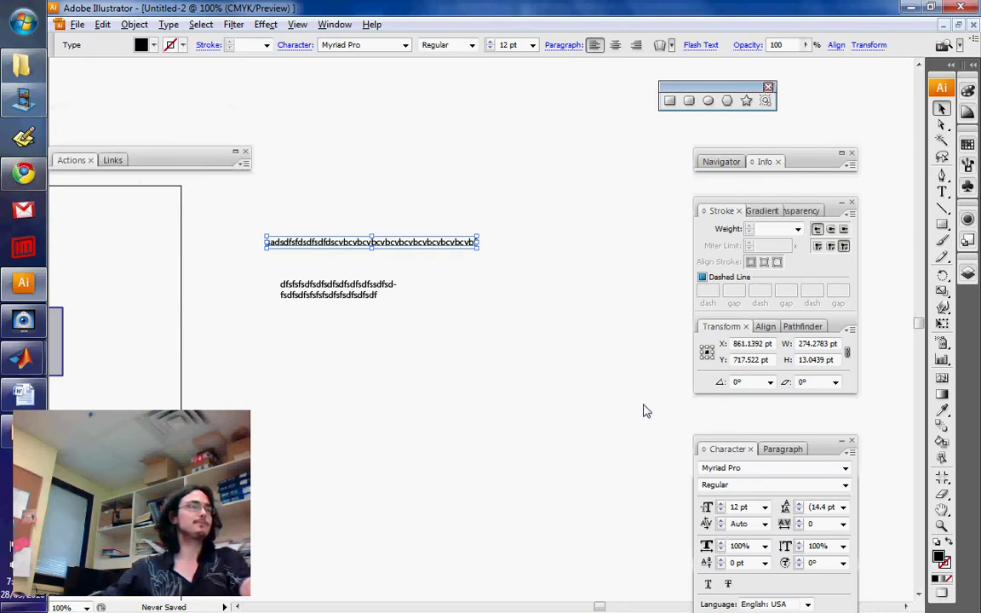
- Open the Paragraph panel from Window > Type
click(332, 24)
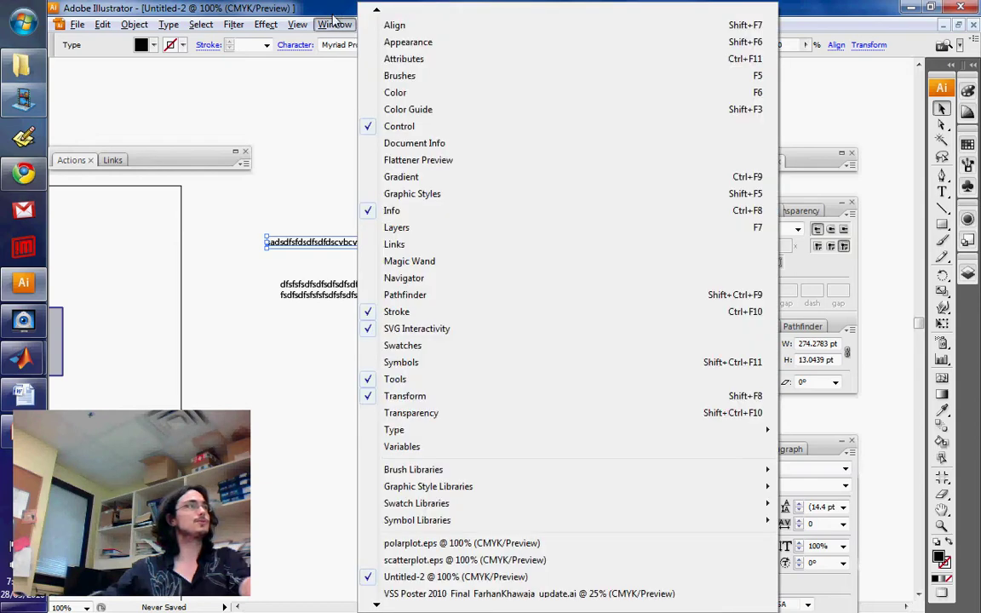
mouse_move(456, 428)
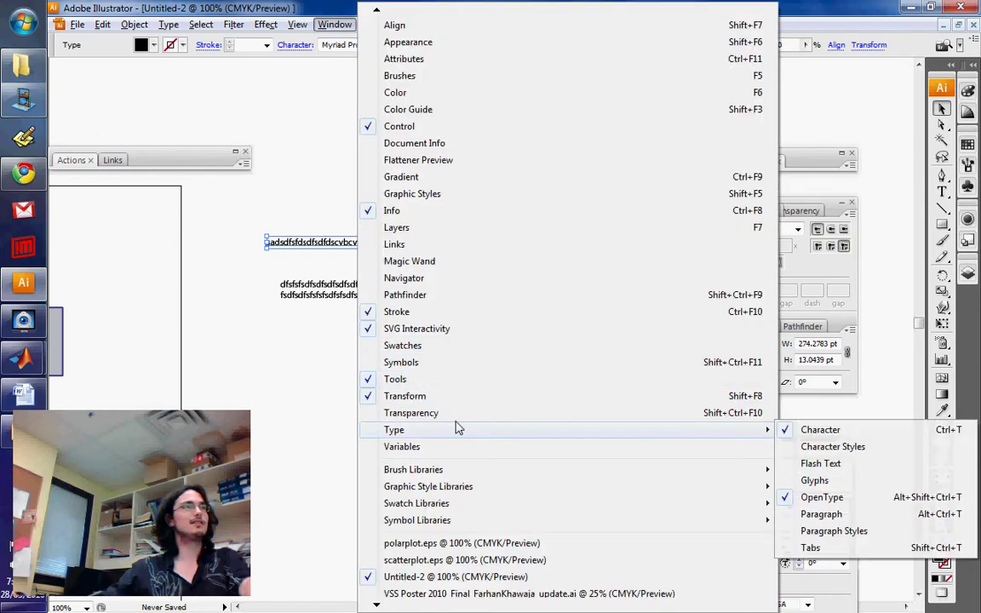
click(853, 513)
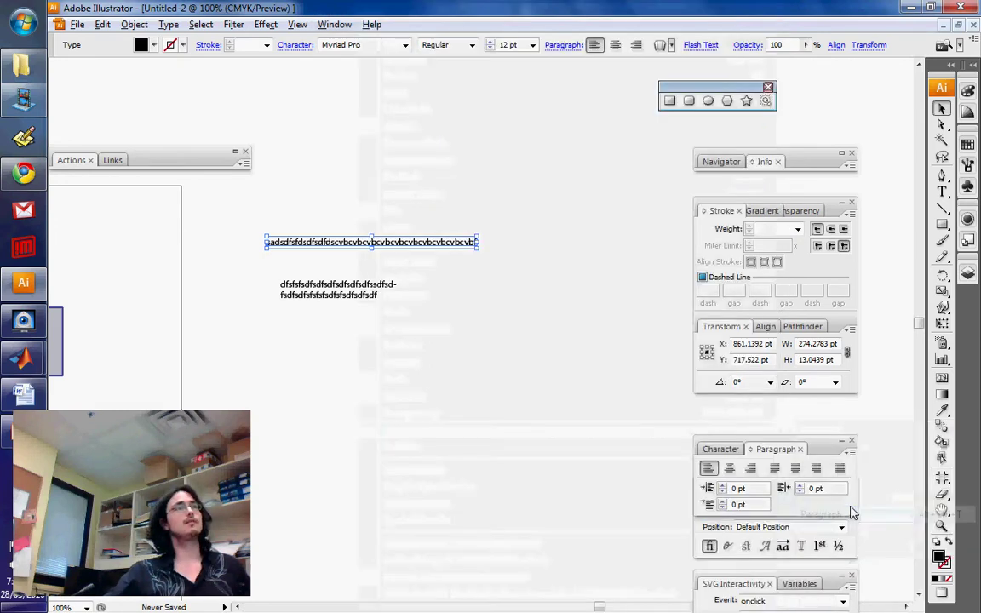
click(717, 448)
click(782, 449)
- Dock the Character/Paragraph panel under Transform, add the OpenType tab, and show Character
drag(804, 446, 800, 403)
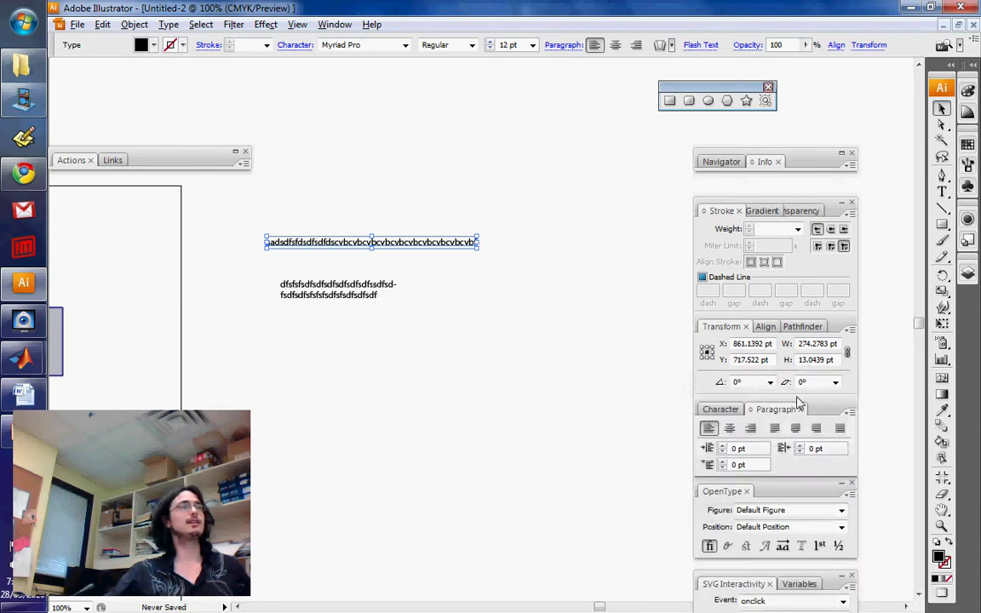
drag(725, 490, 816, 406)
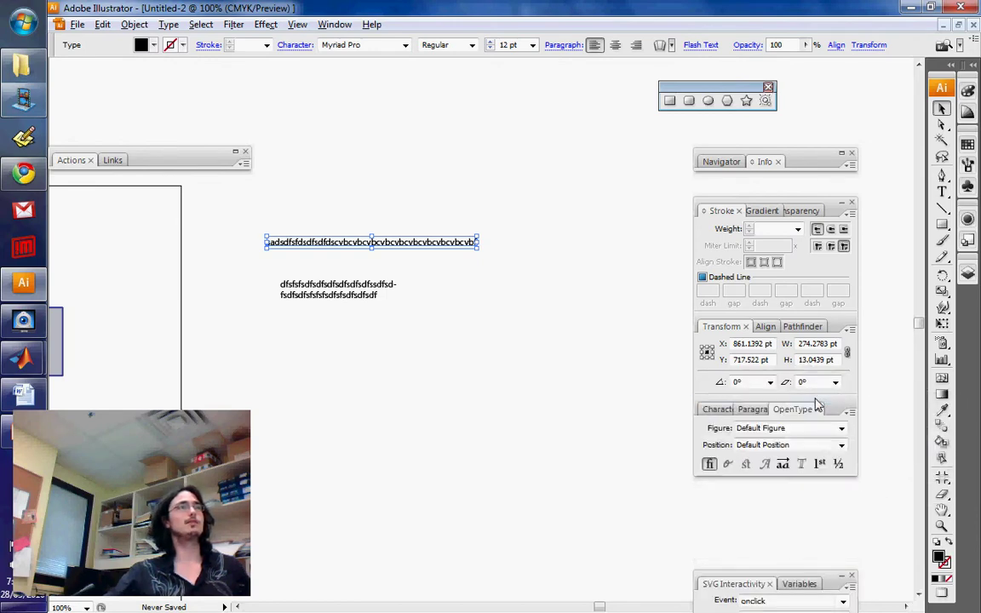
click(718, 409)
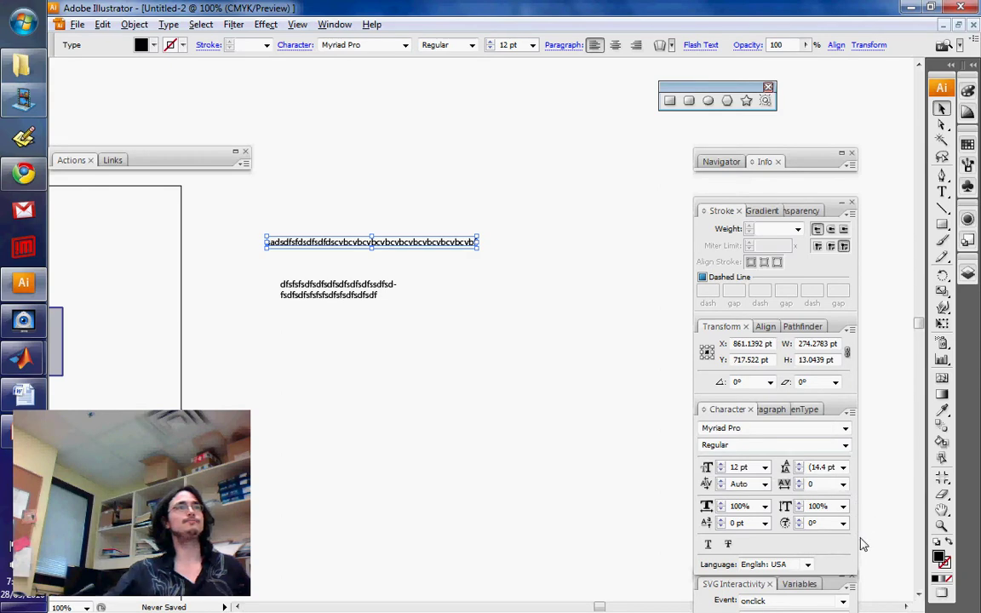
- Reselect the text line and try Blackoak Std, then OCR A Extended as its font
click(442, 317)
click(429, 242)
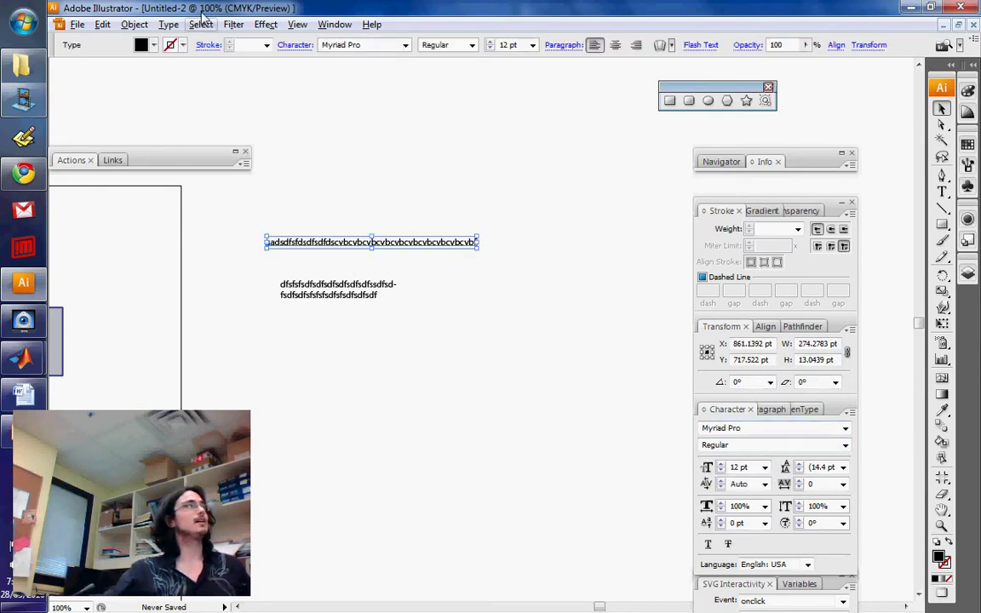
click(168, 23)
mouse_move(170, 41)
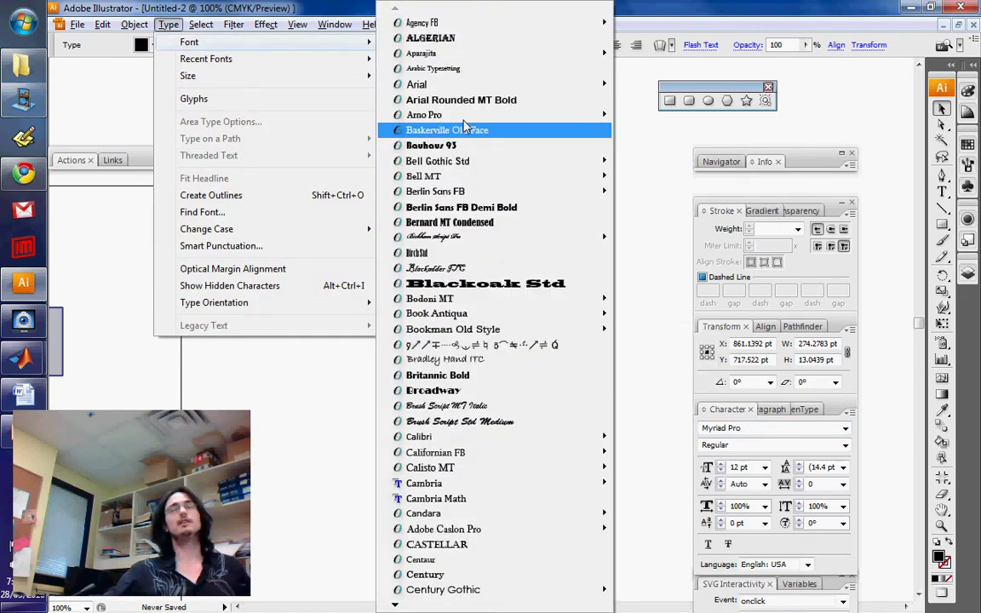
click(483, 283)
double_click(471, 241)
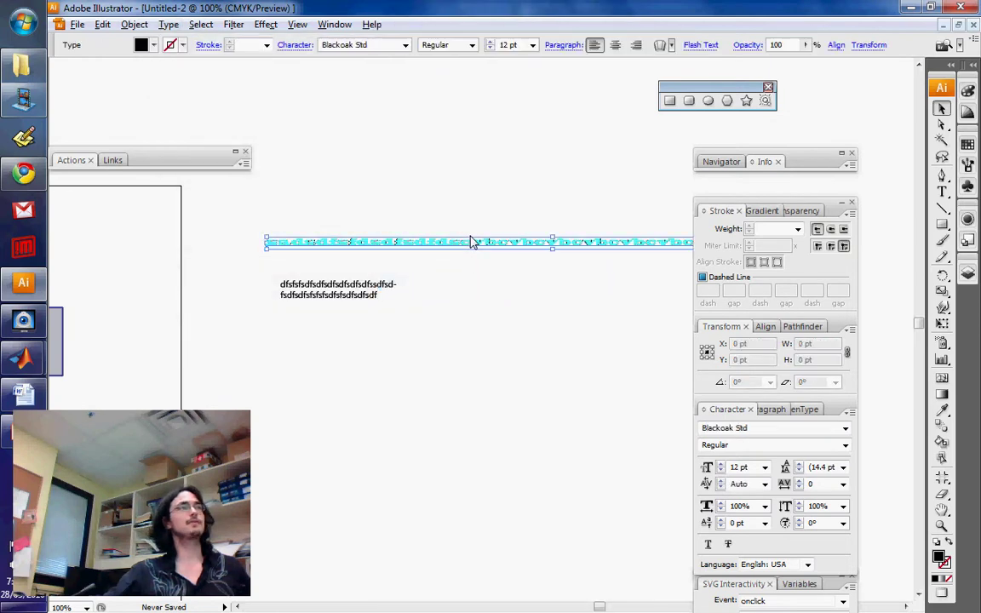
click(841, 426)
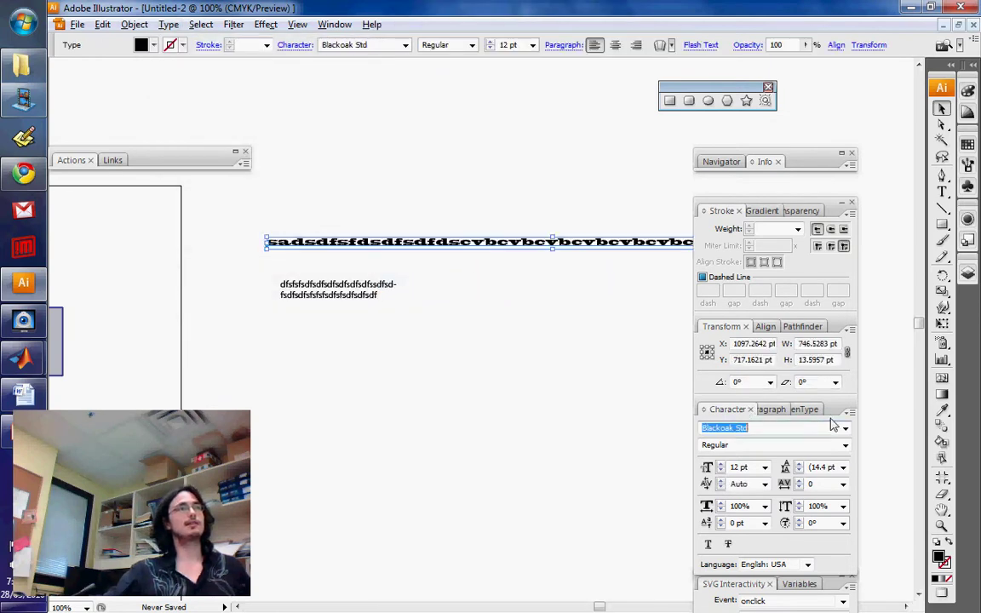
drag(845, 460, 845, 495)
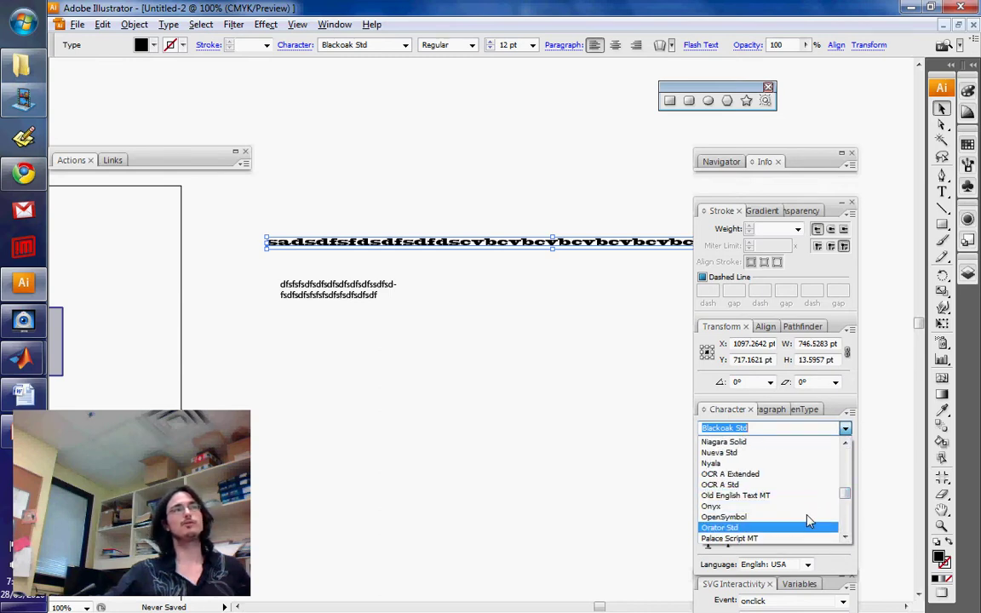
click(789, 472)
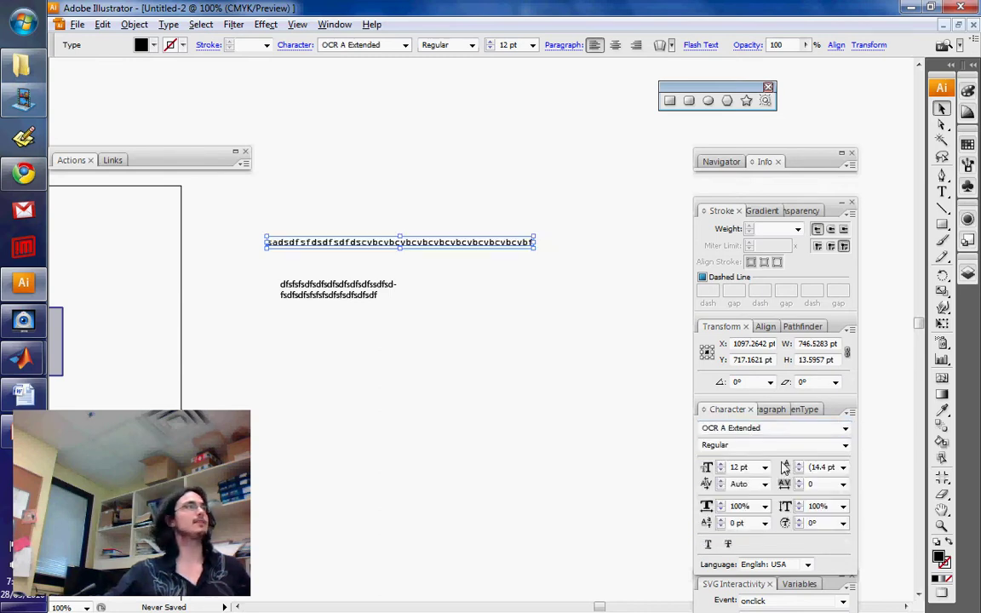
- Set the text line's font to Arial Narrow, then deselect it
click(845, 445)
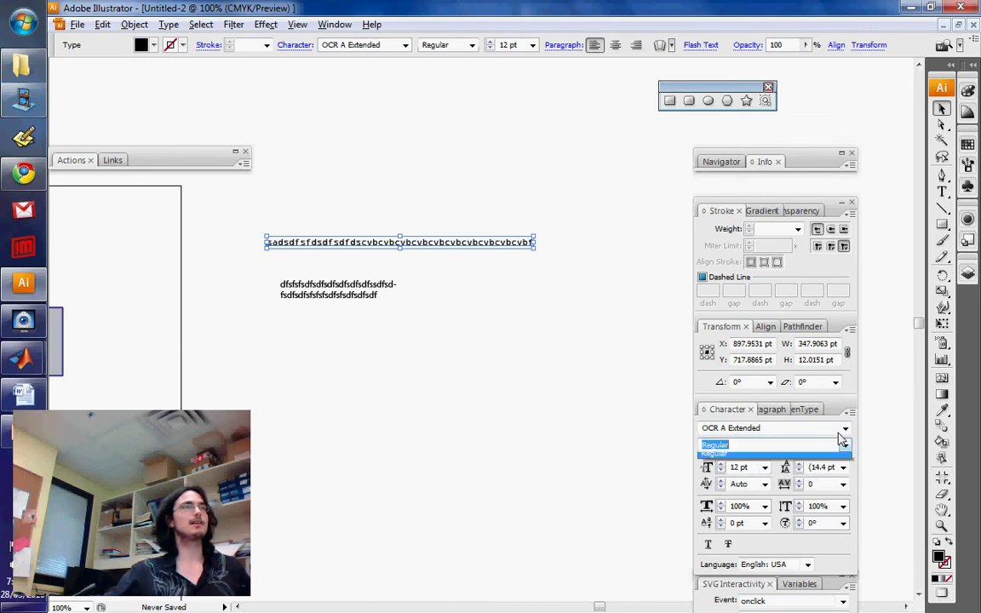
click(845, 445)
click(845, 428)
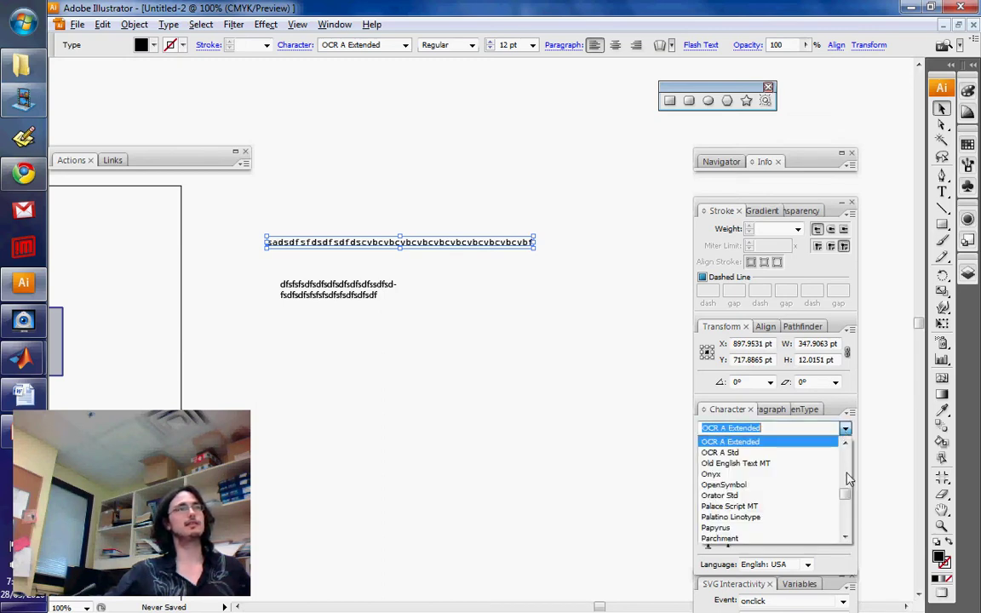
scroll(846, 477, up, 10)
scroll(841, 464, up, 8)
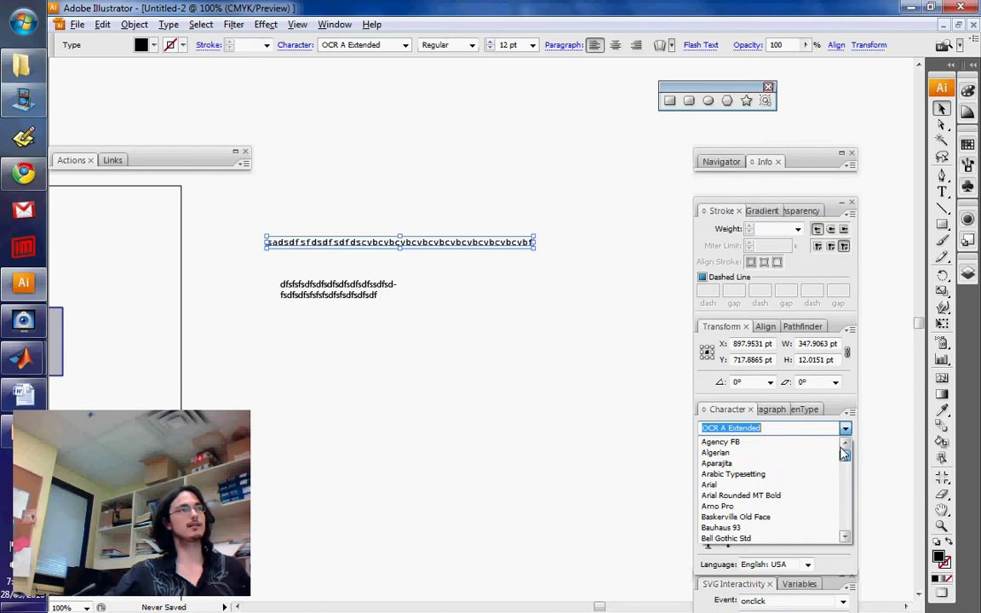
click(804, 485)
click(845, 445)
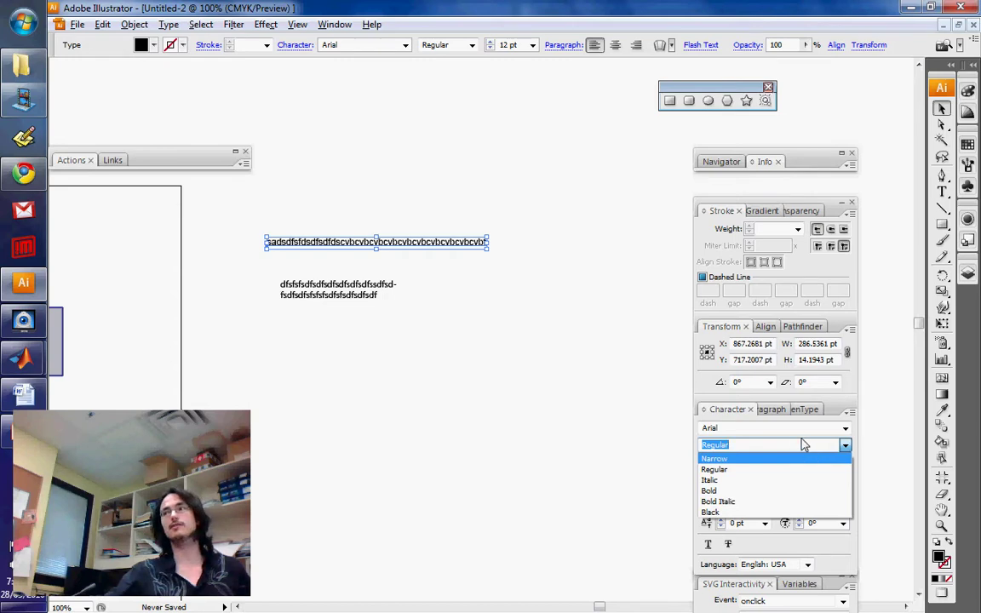
click(791, 458)
click(453, 392)
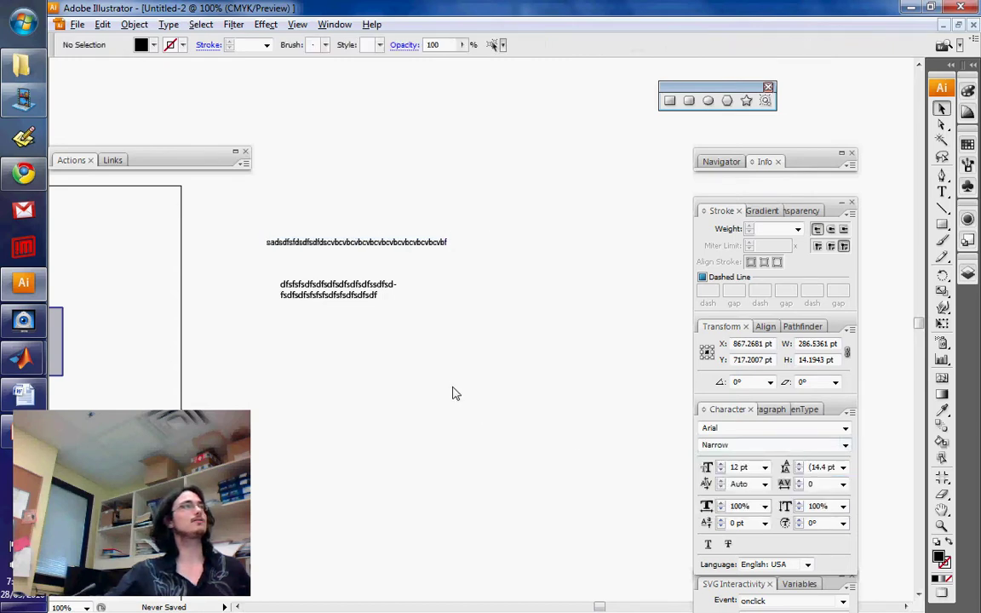
- Zoom to 150%, select the area-text paragraph, and set its kerning to Optical, then 0
key(z)
click(396, 217)
key(v)
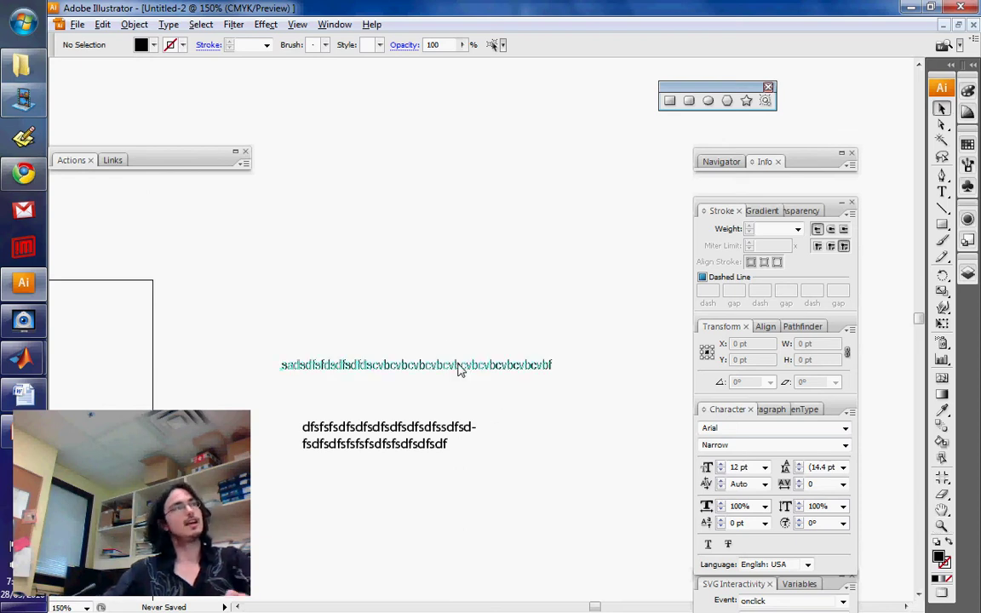
click(457, 364)
click(419, 439)
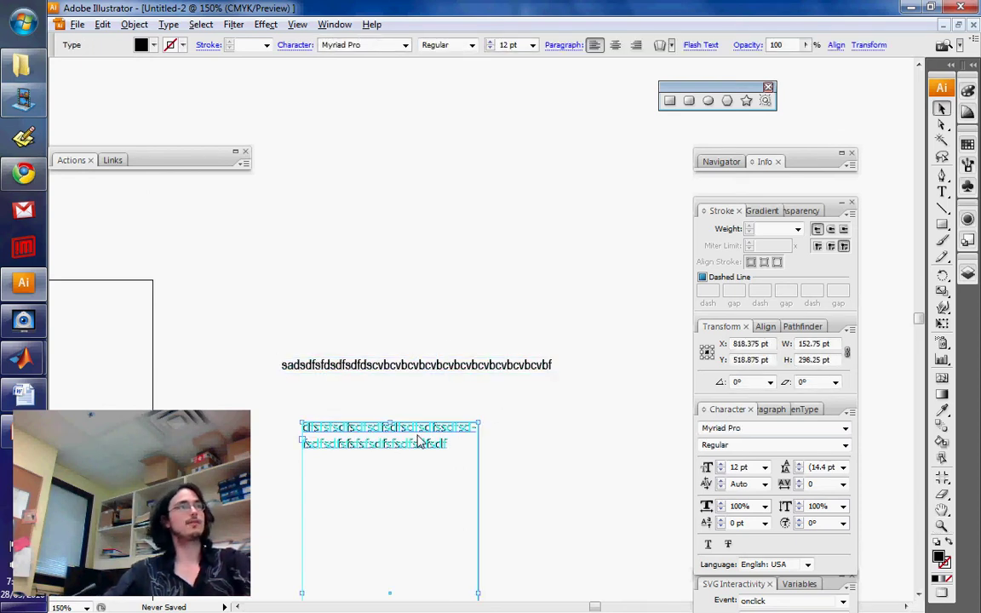
click(763, 483)
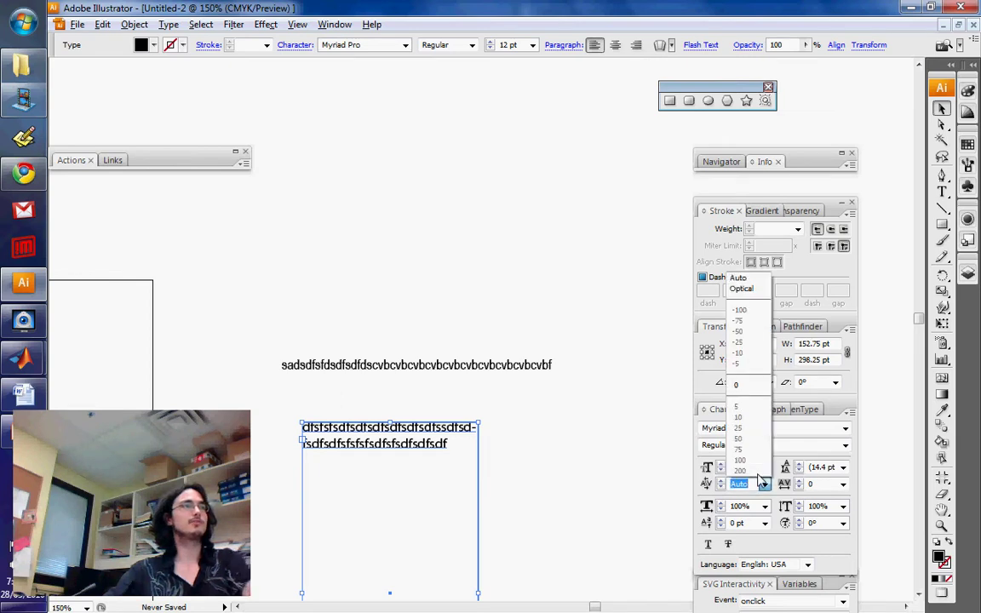
click(741, 289)
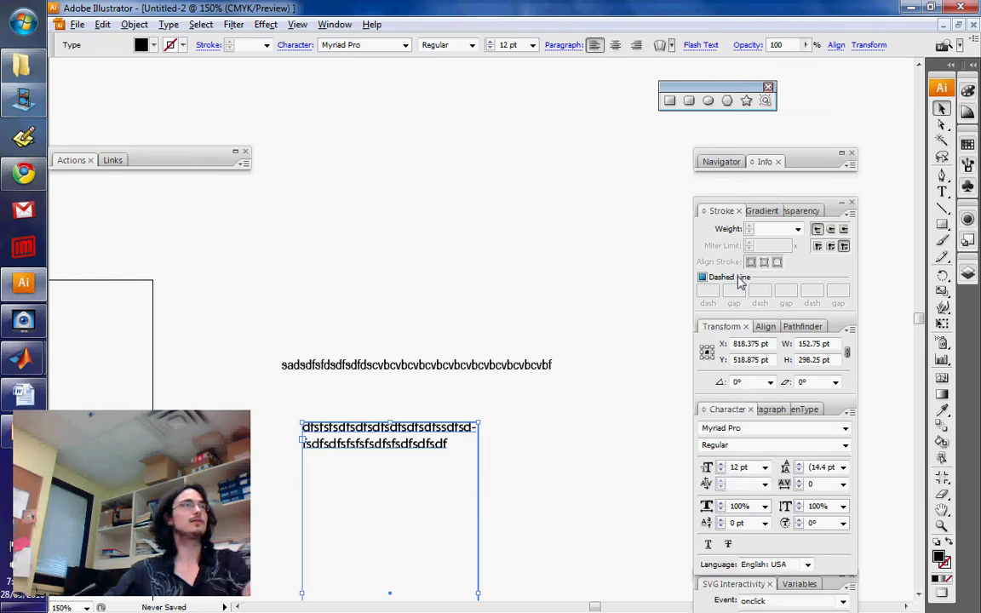
click(764, 484)
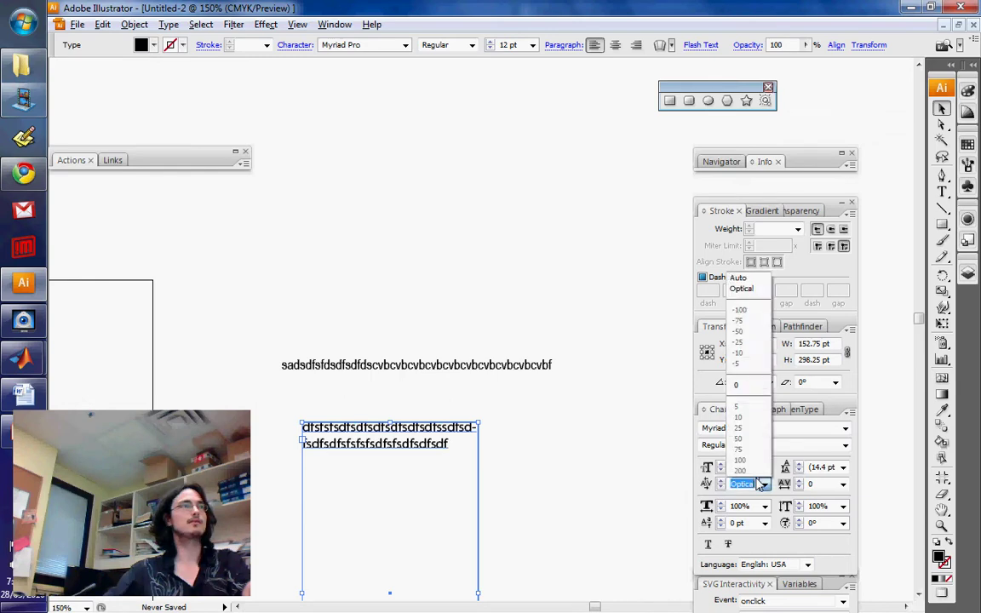
click(751, 384)
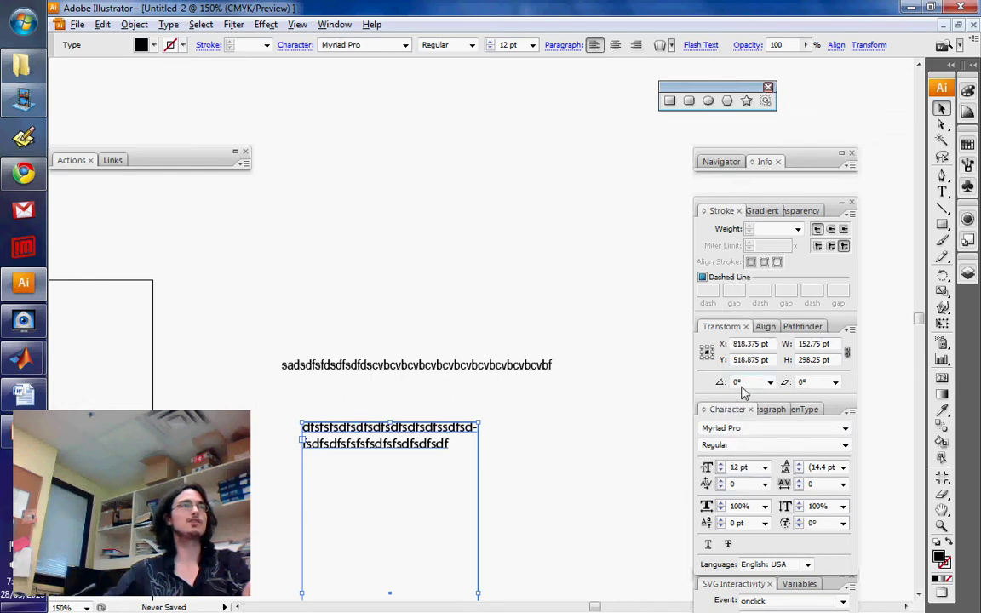
- Set the paragraph's font size to 18 pt
drag(718, 461, 718, 461)
click(721, 470)
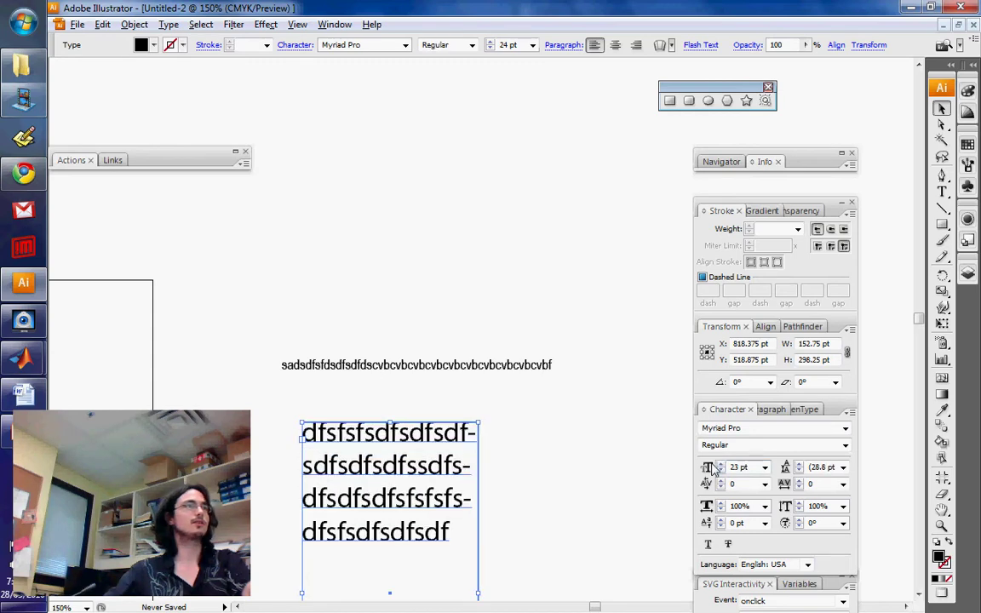
click(721, 470)
click(721, 470)
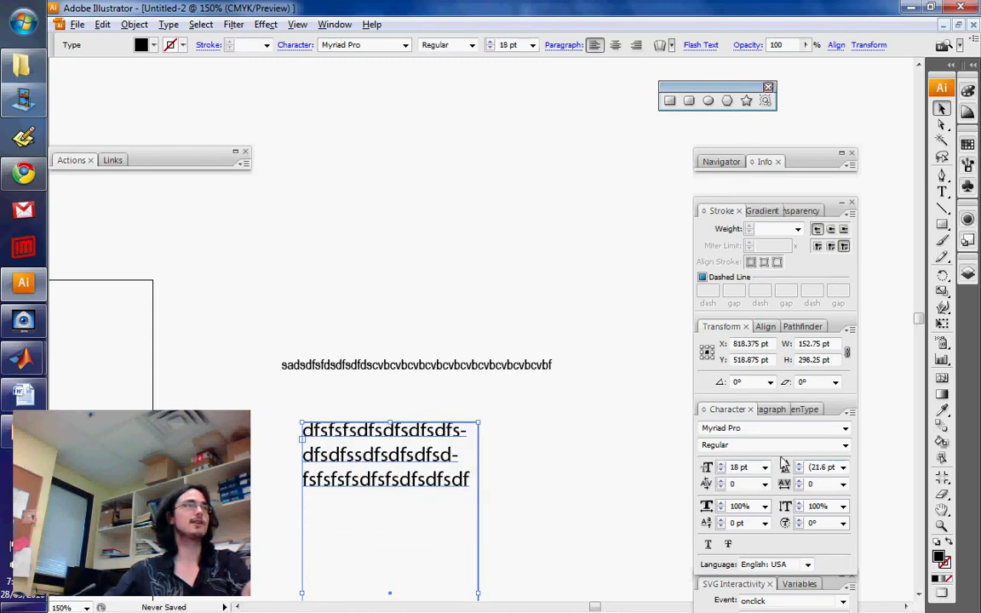
- Adjust the paragraph's leading, settling on 23 pt
click(793, 463)
click(794, 463)
click(794, 463)
click(795, 463)
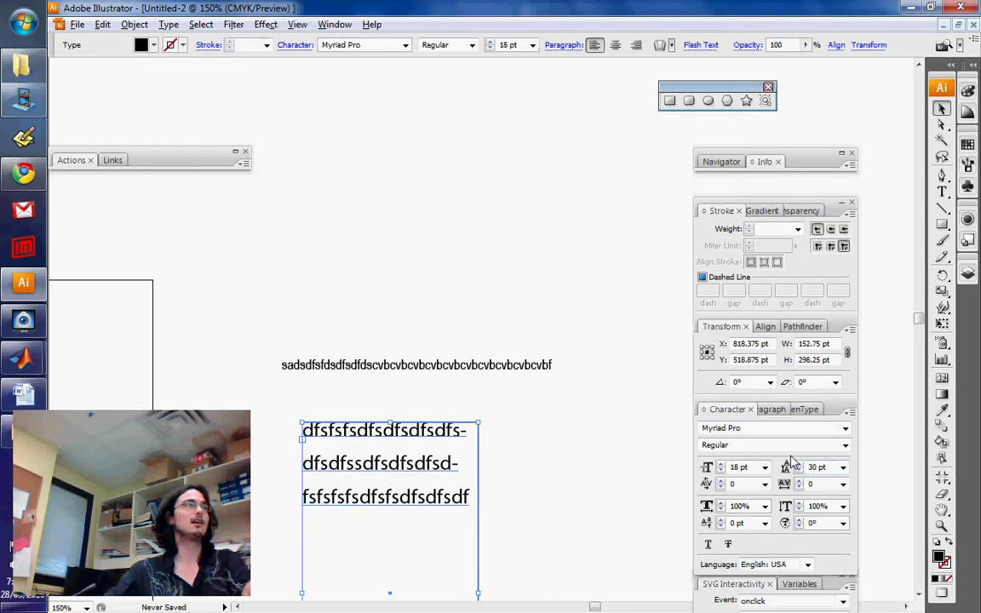
click(796, 463)
click(795, 463)
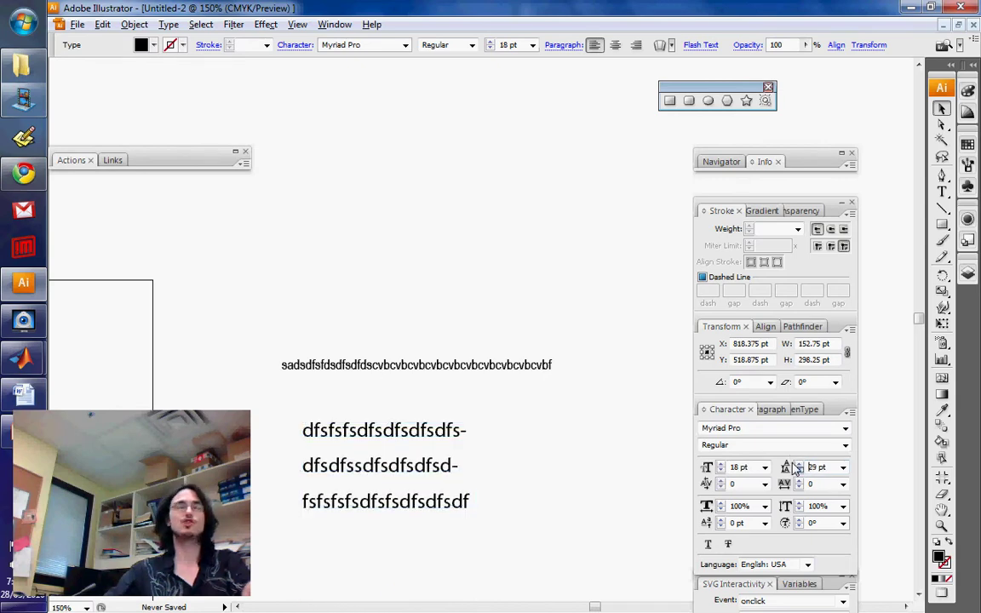
click(795, 471)
click(795, 471)
click(795, 471)
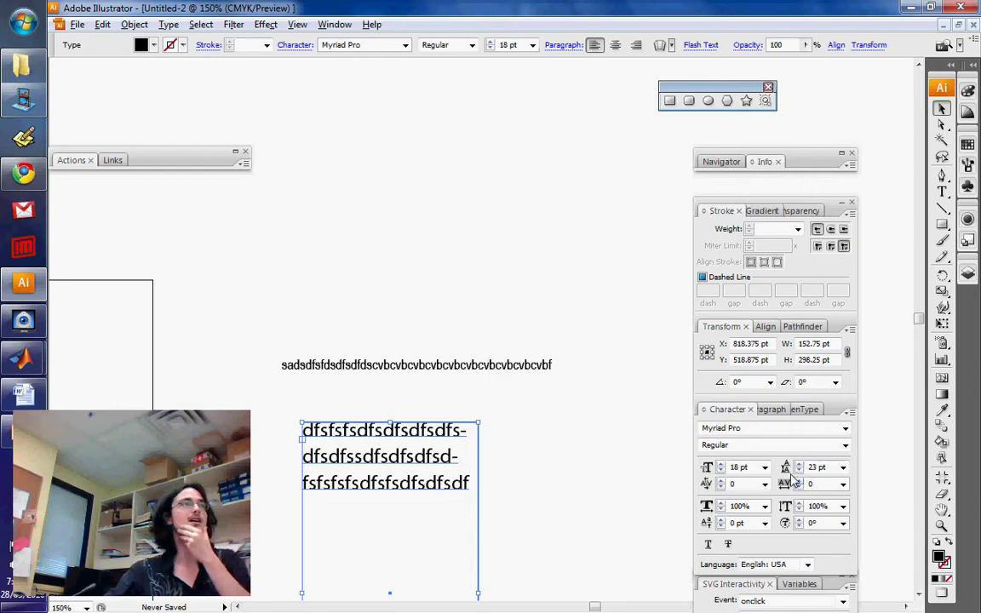
- Set the paragraph's tracking to 100 and enter a kerning value of 1
click(797, 480)
click(796, 480)
click(796, 480)
click(796, 480)
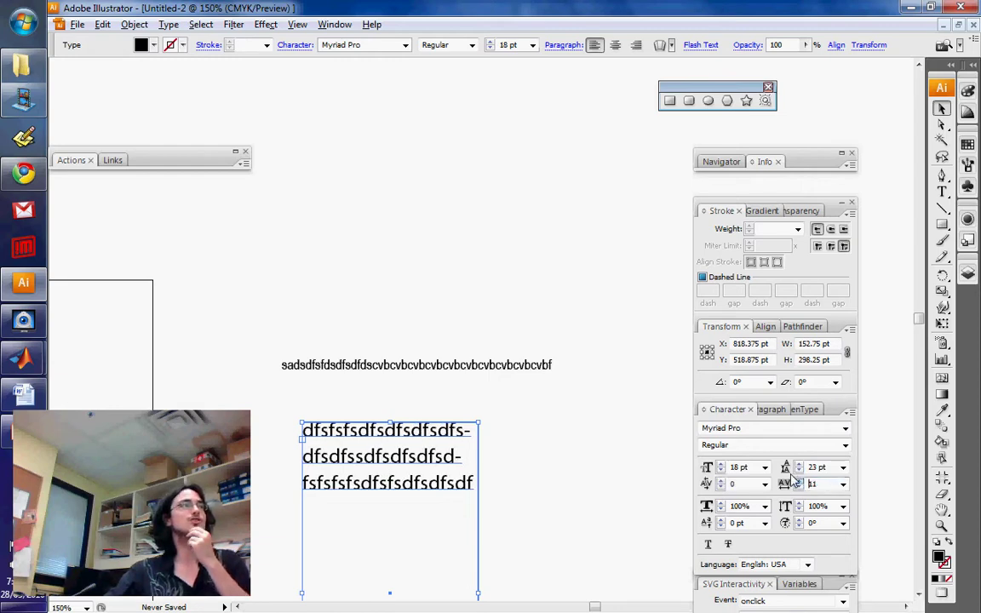
click(796, 481)
click(796, 480)
click(796, 481)
click(796, 481)
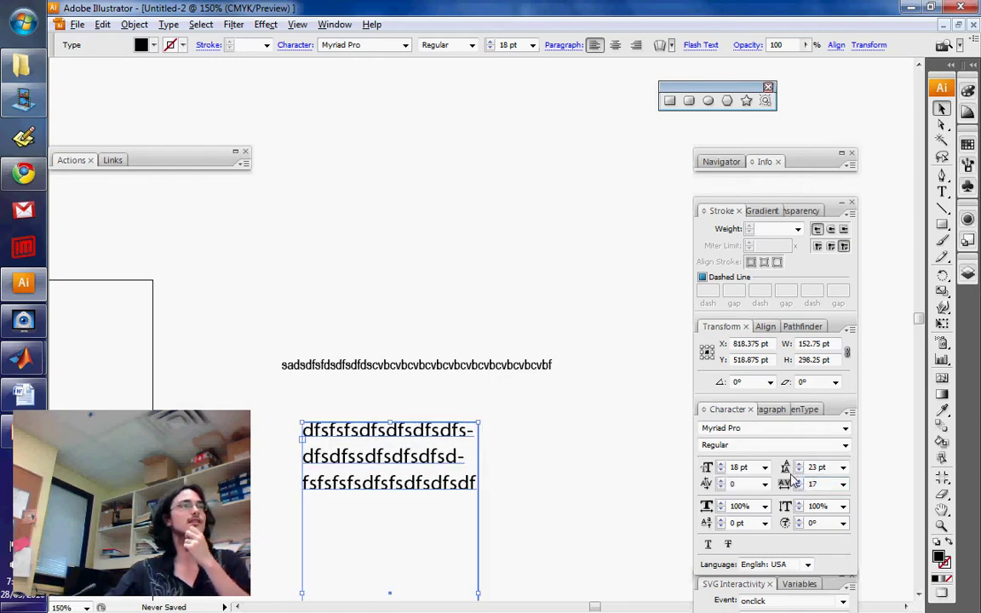
click(842, 484)
click(835, 463)
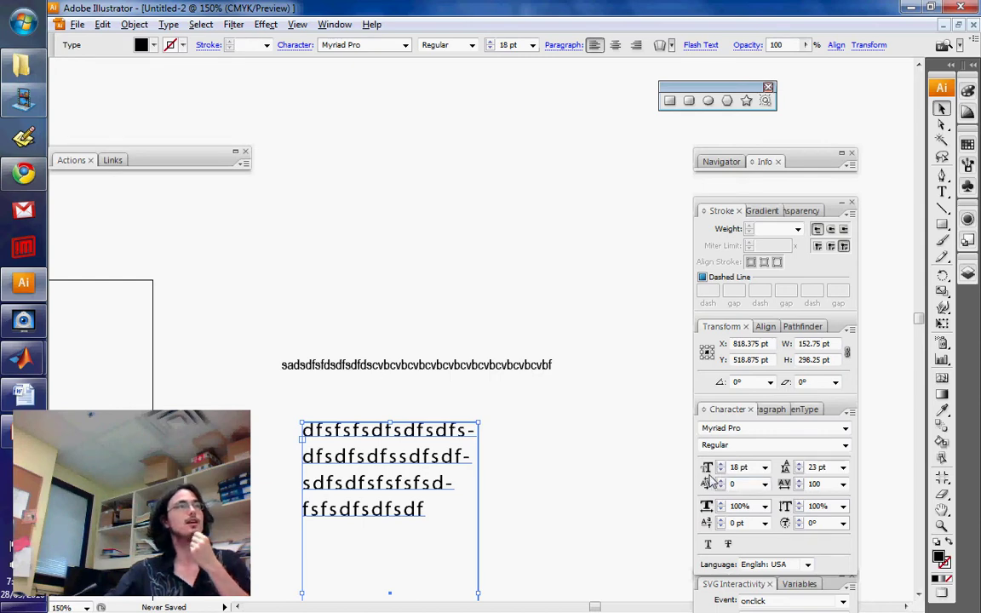
key(Return)
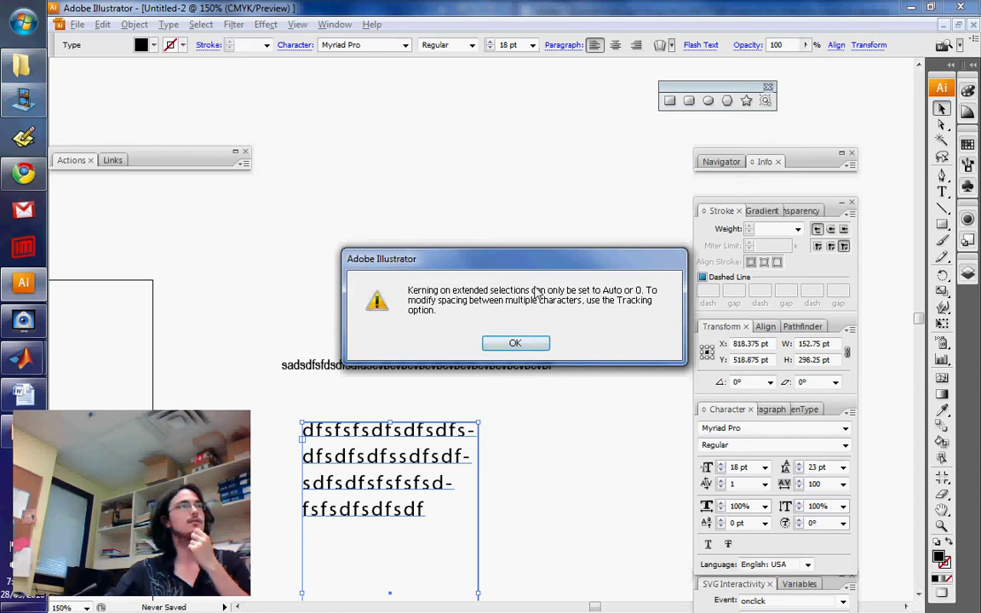
click(517, 342)
click(376, 430)
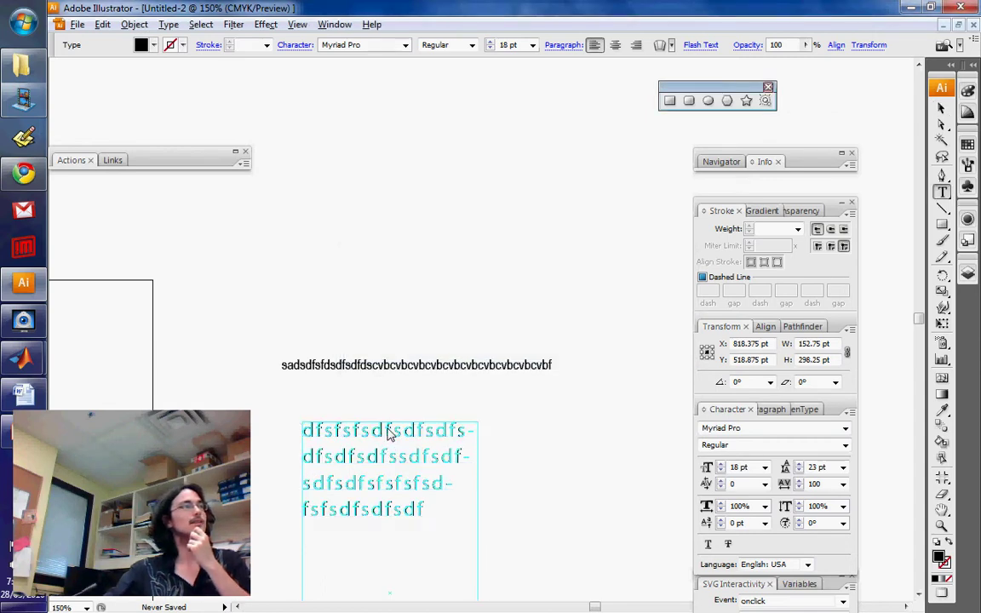
drag(394, 430, 385, 430)
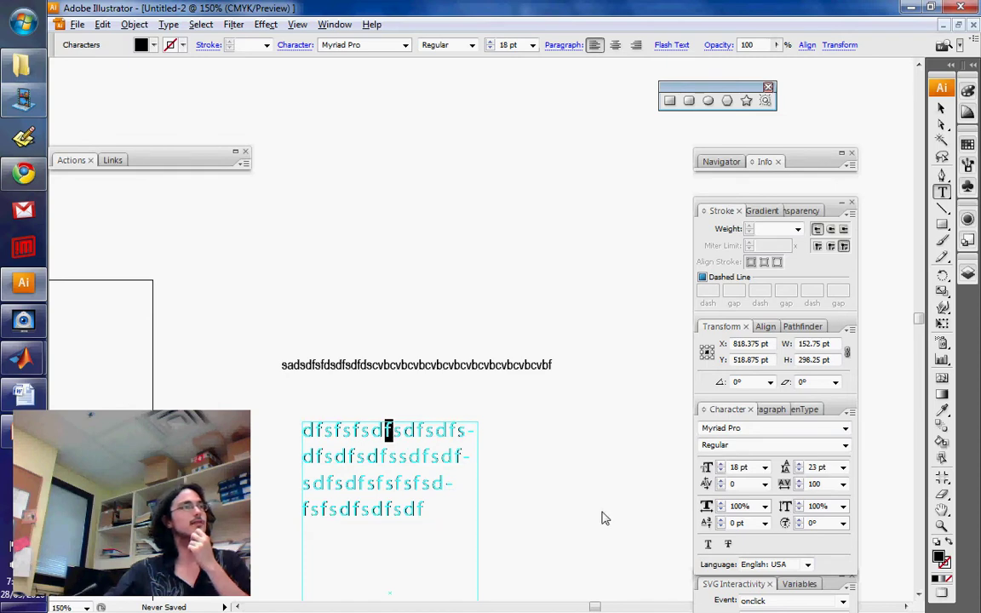
click(764, 484)
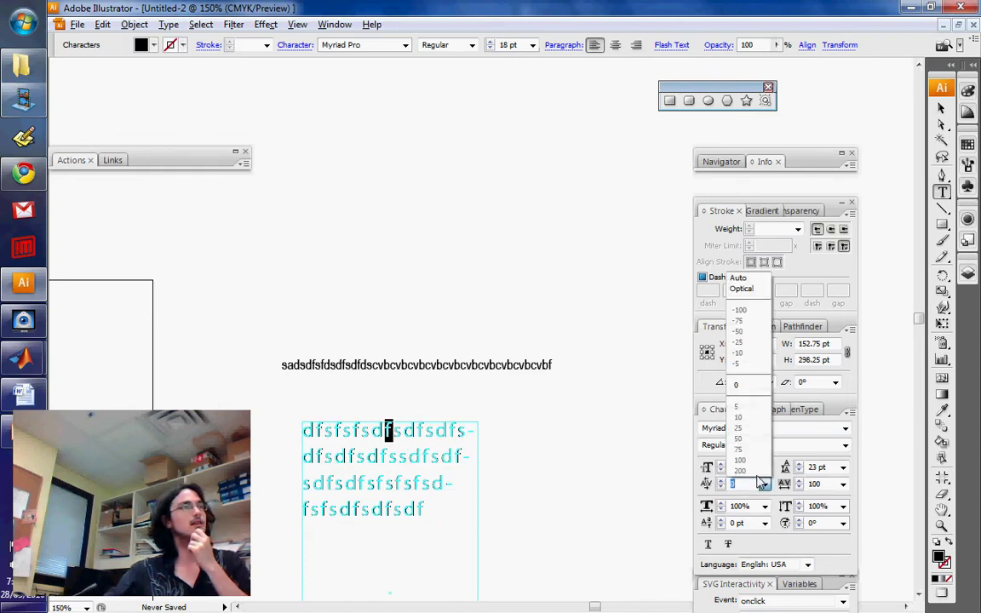
click(762, 484)
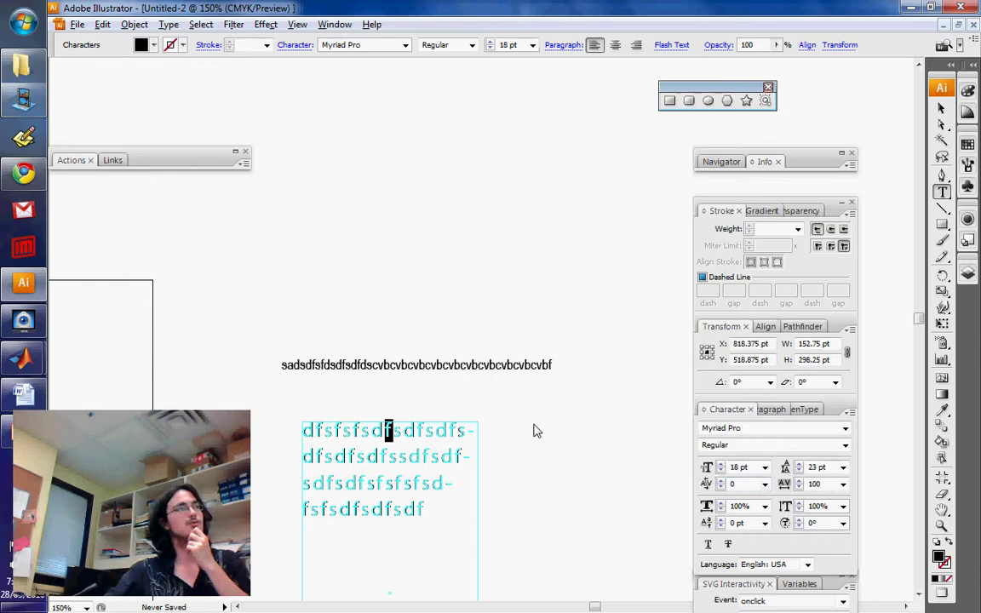
key(Escape)
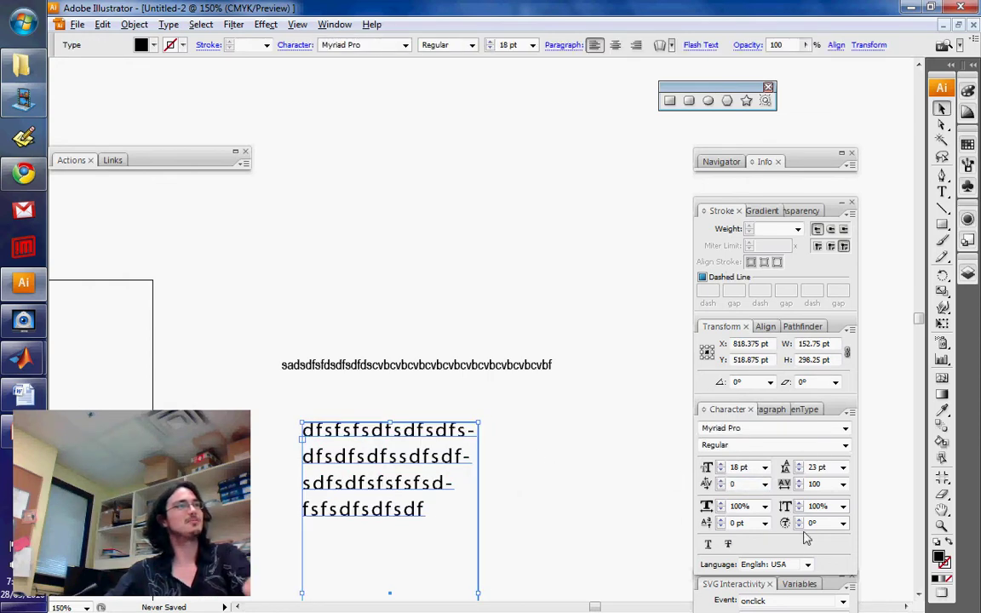
click(737, 504)
click(764, 505)
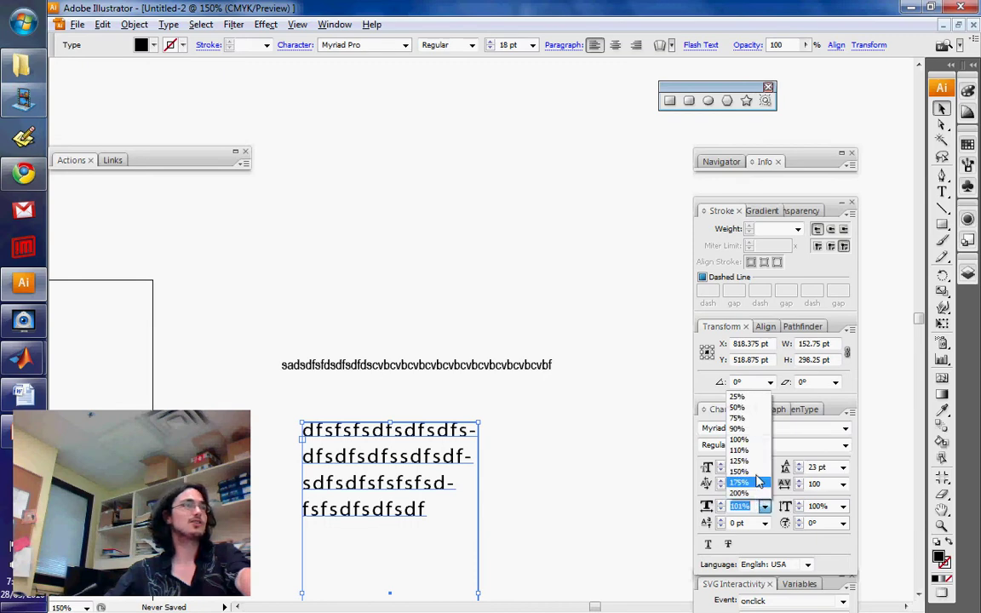
click(739, 492)
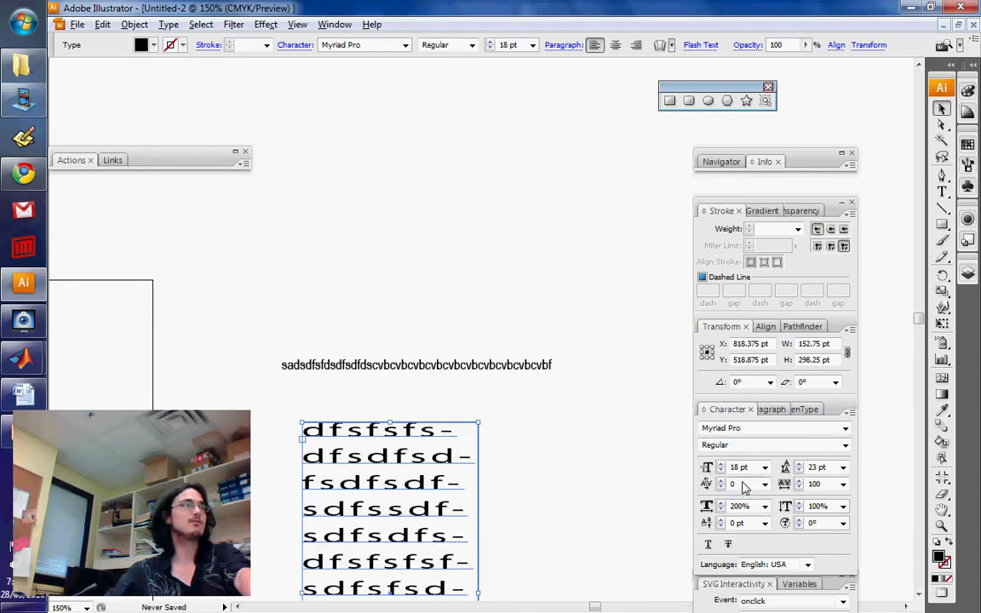
click(764, 505)
click(743, 438)
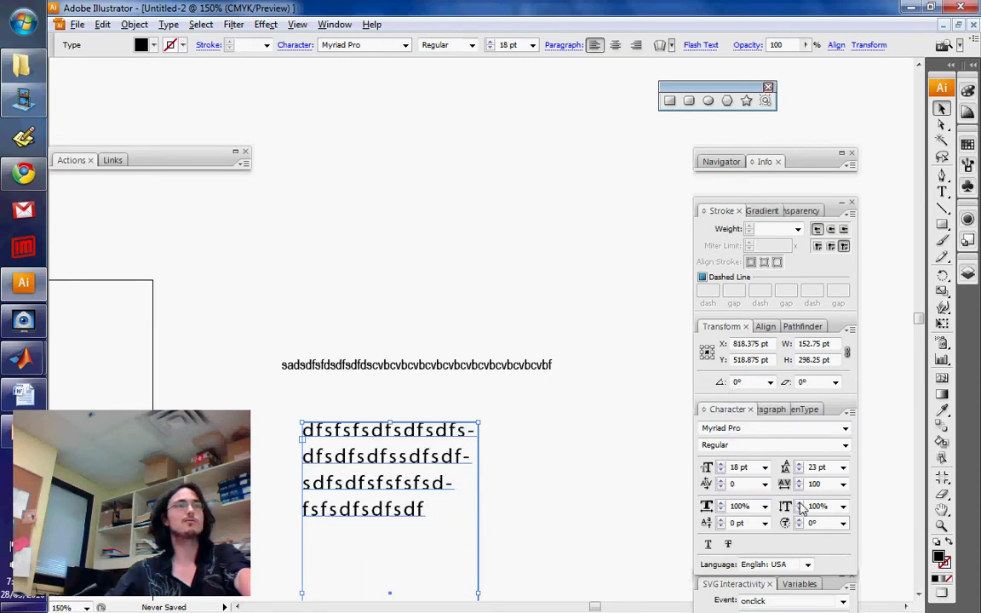
click(798, 502)
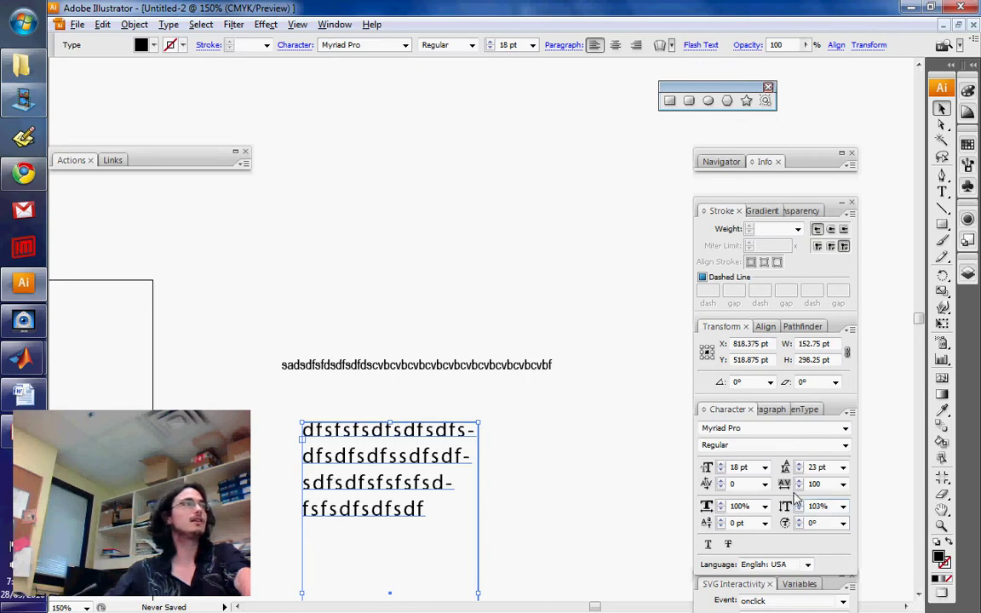
click(841, 506)
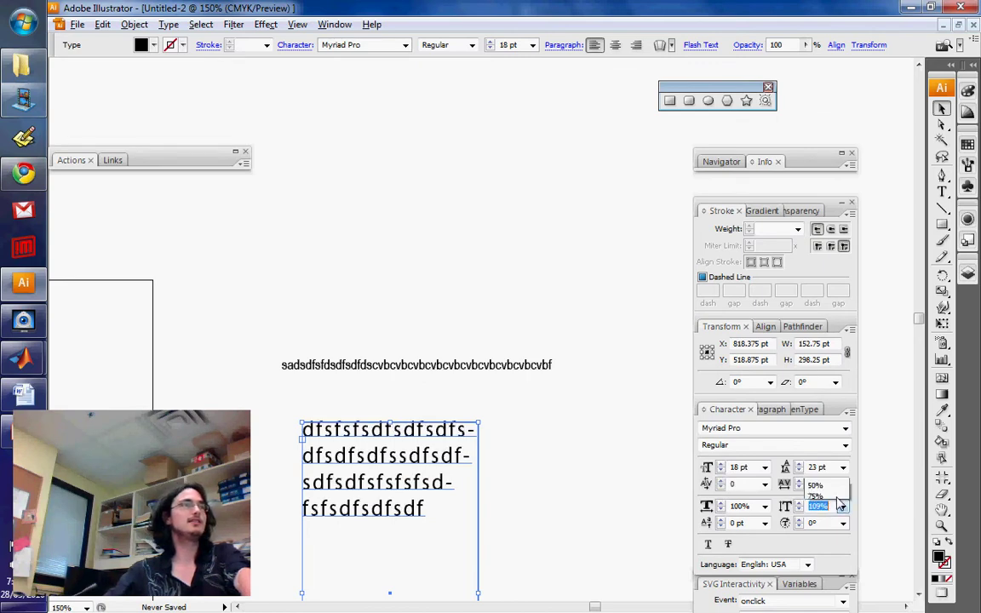
click(821, 466)
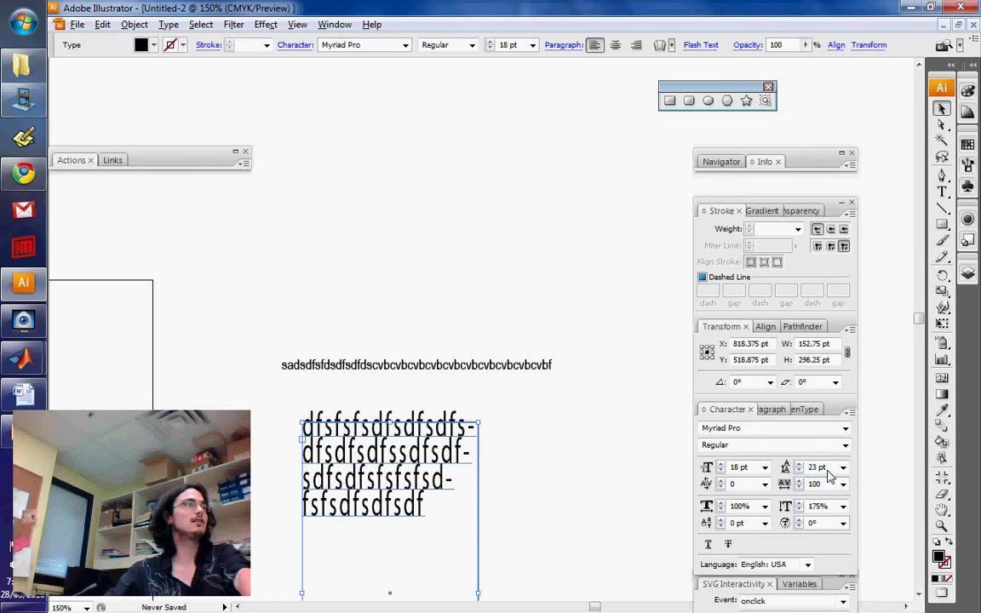
click(841, 505)
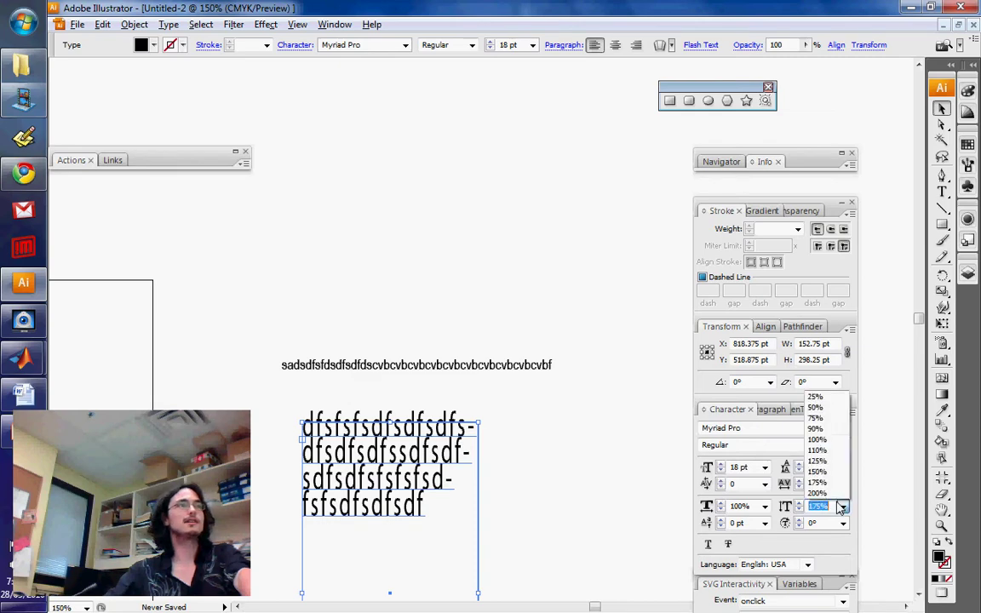
click(820, 438)
click(746, 522)
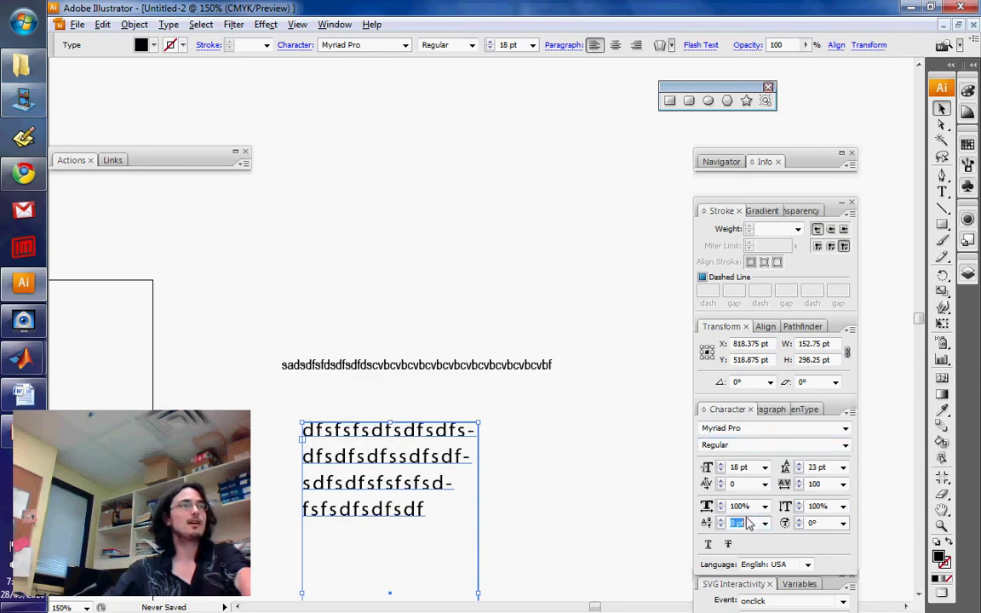
- Experiment with raising and lowering Baseline Shift, down to -2 pt
click(719, 520)
click(720, 520)
click(720, 519)
click(719, 520)
click(720, 519)
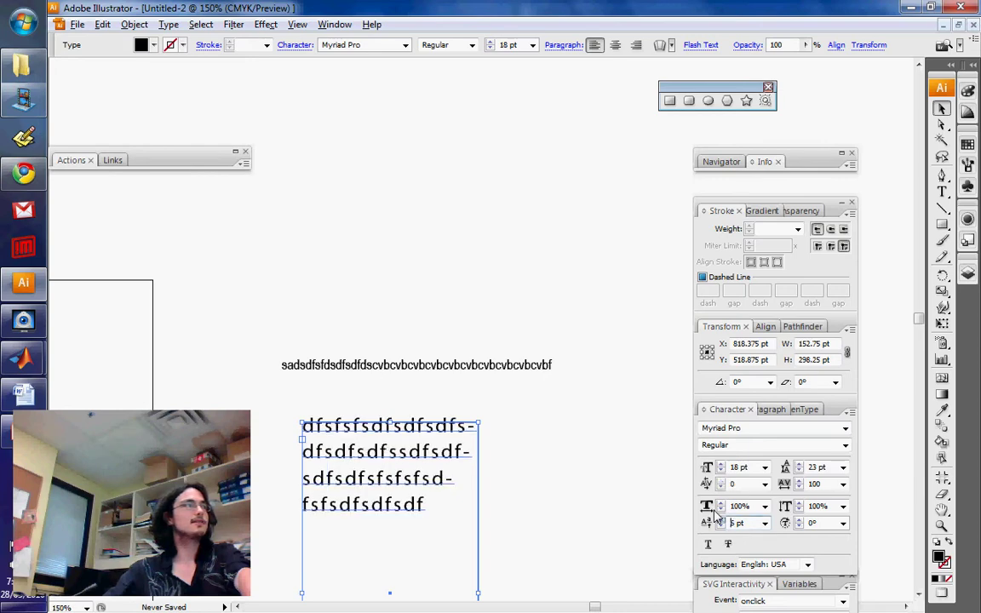
click(720, 520)
click(720, 519)
click(720, 519)
click(720, 520)
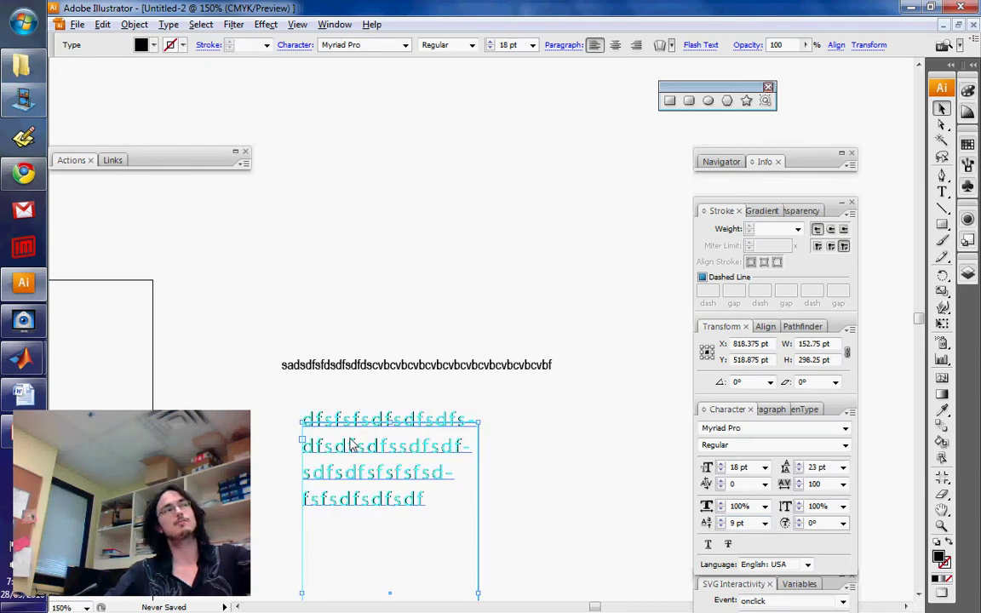
click(417, 500)
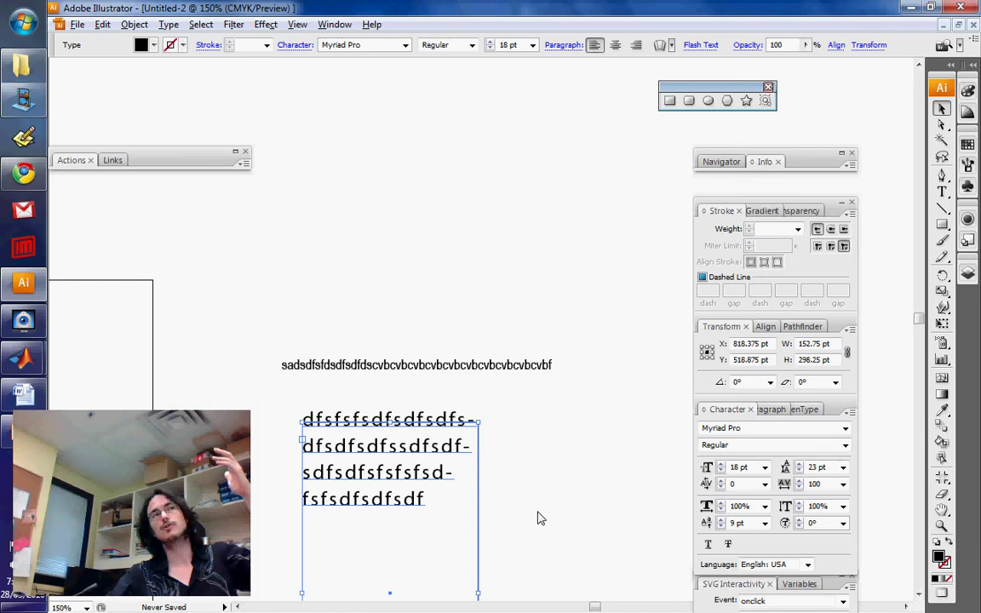
click(718, 526)
click(720, 527)
click(720, 527)
click(719, 526)
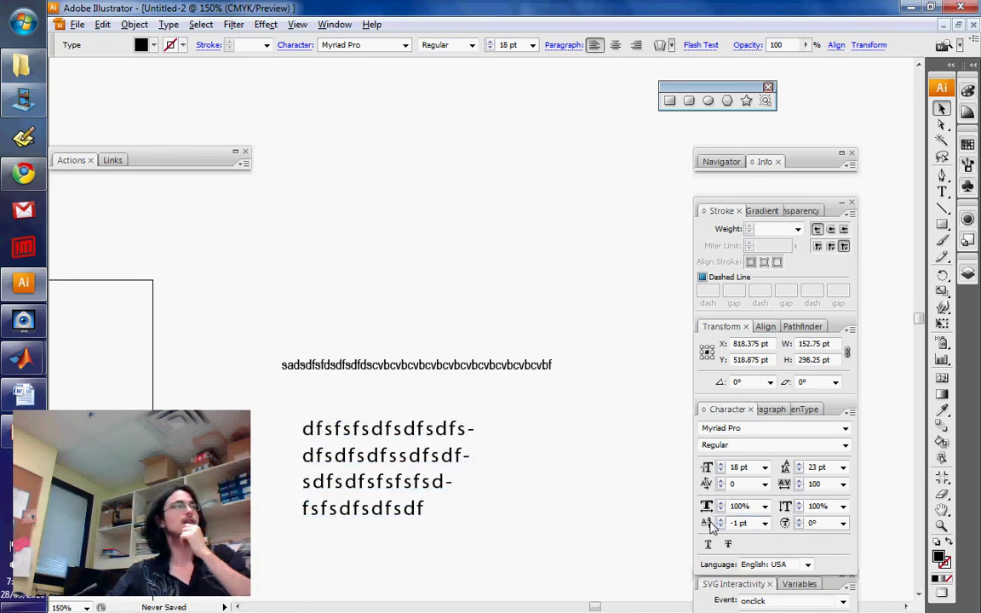
- Select one 'd' in the first line and give it a 5 pt baseline shift
double_click(370, 433)
drag(372, 433, 385, 433)
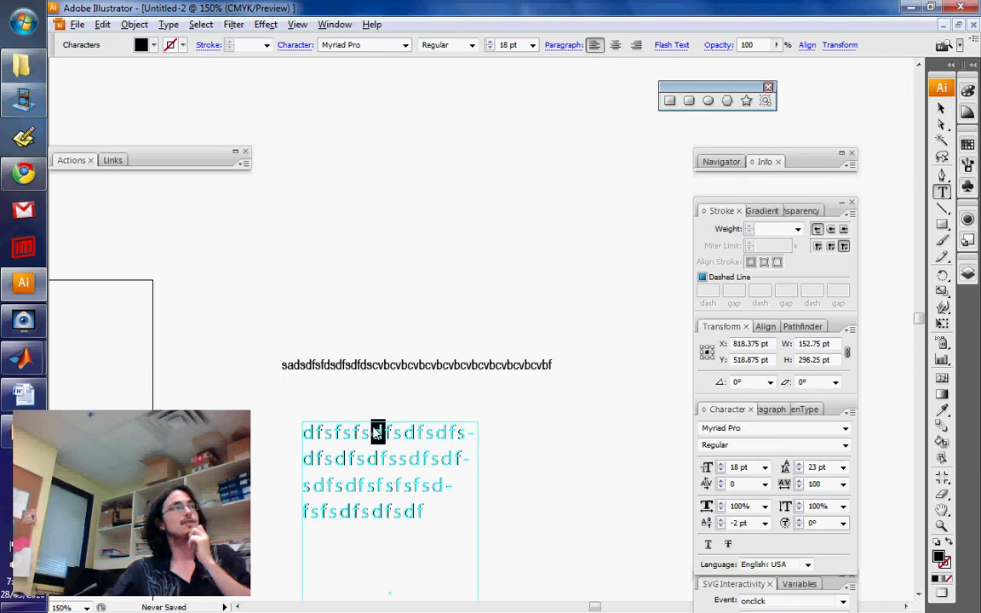
click(720, 519)
click(720, 519)
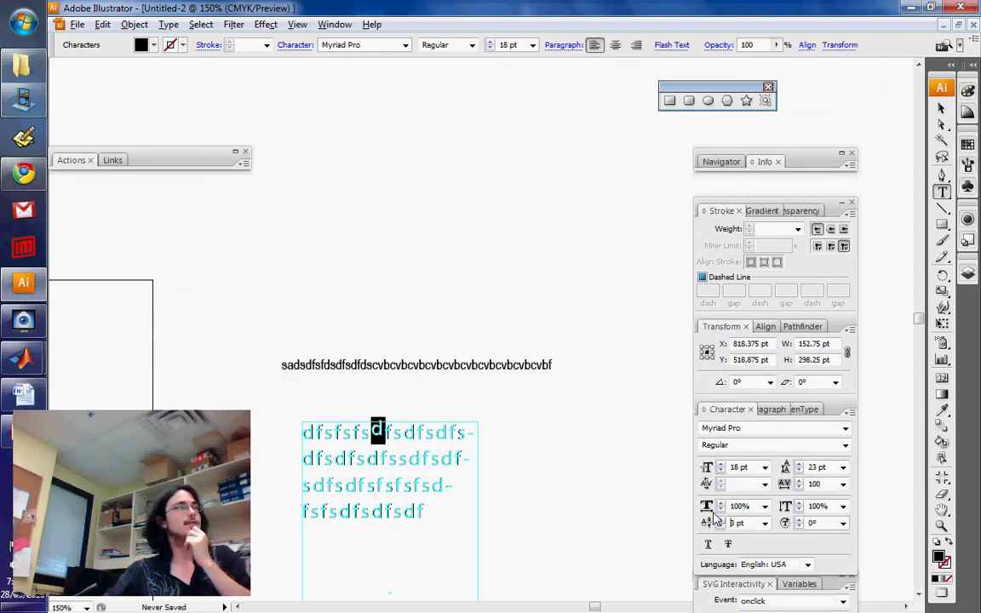
click(719, 519)
click(719, 519)
click(719, 519)
click(720, 519)
click(719, 519)
key(Escape)
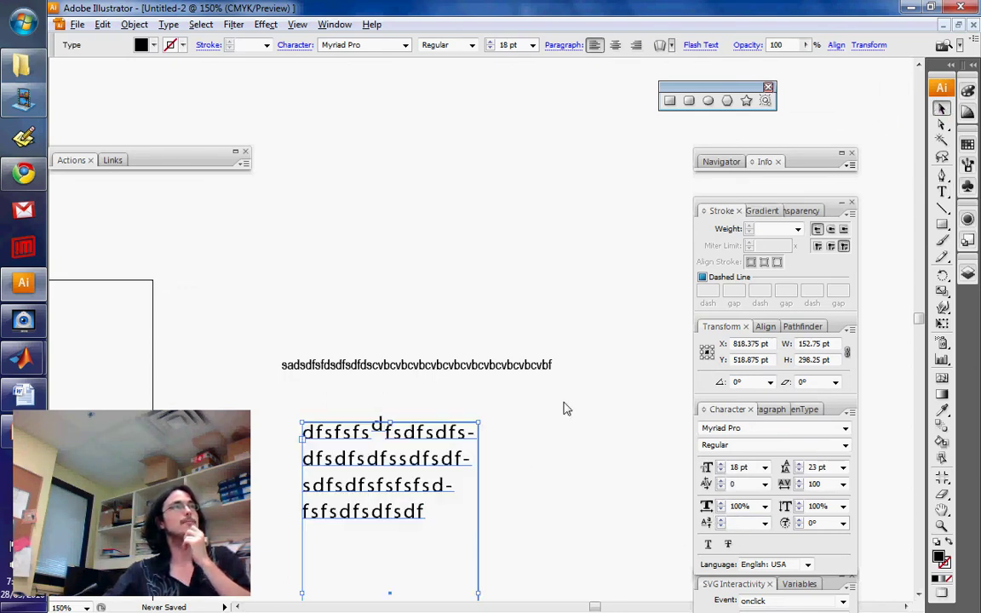
- Reselect the text frame, toggle underline on and off, and show the Paragraph panel
click(508, 492)
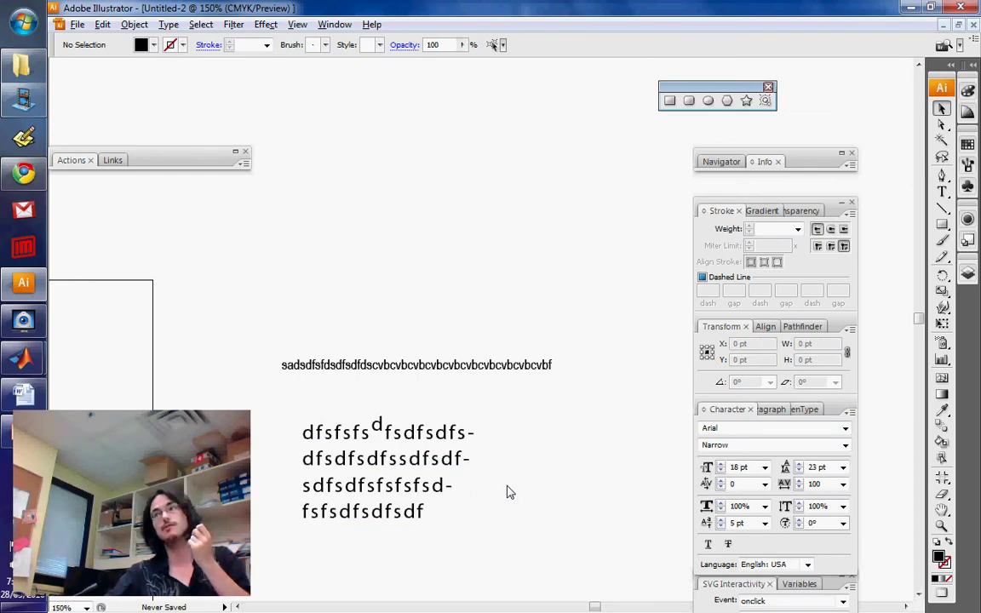
click(375, 424)
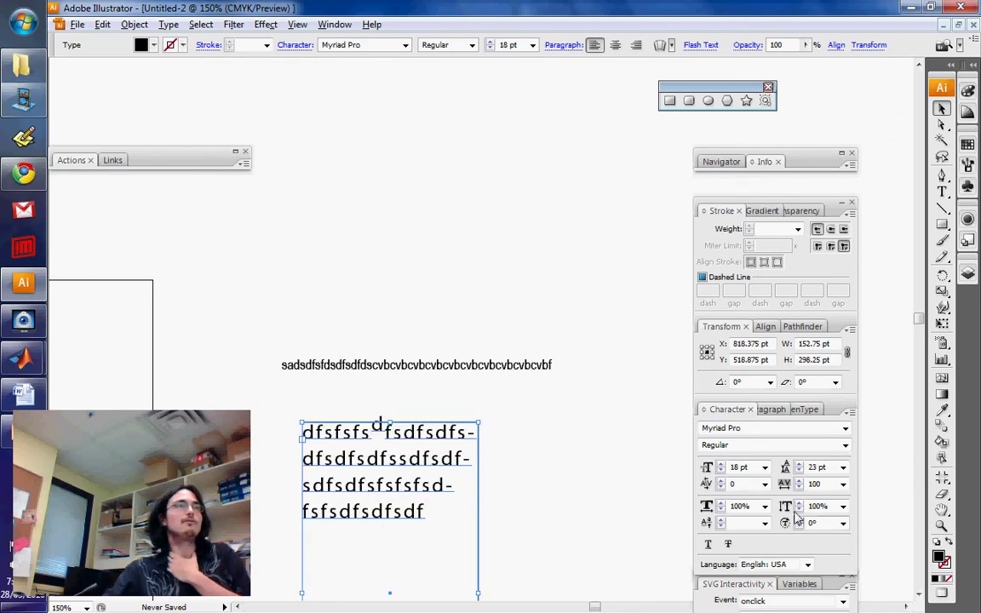
click(707, 544)
click(707, 544)
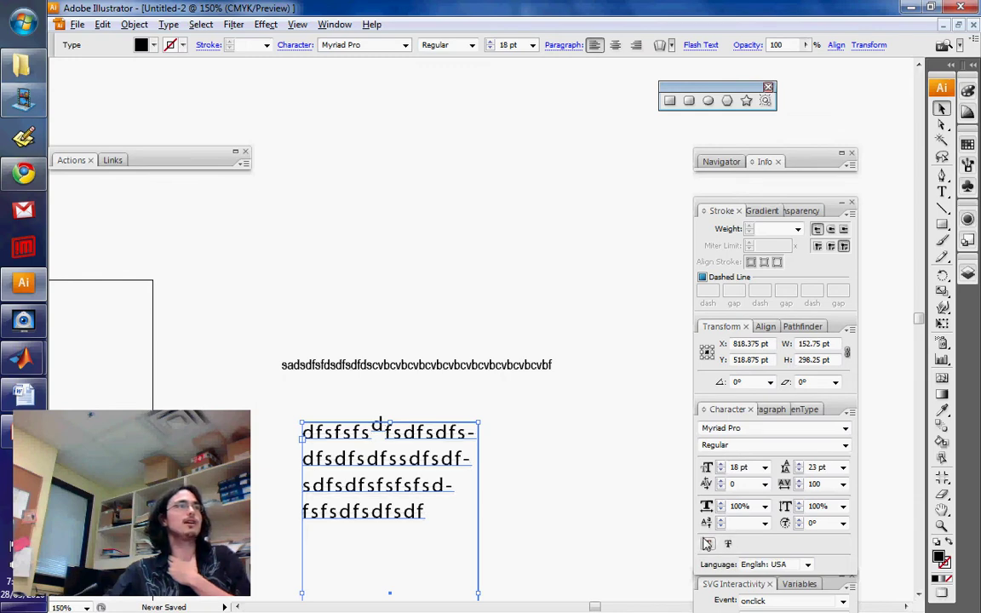
click(768, 408)
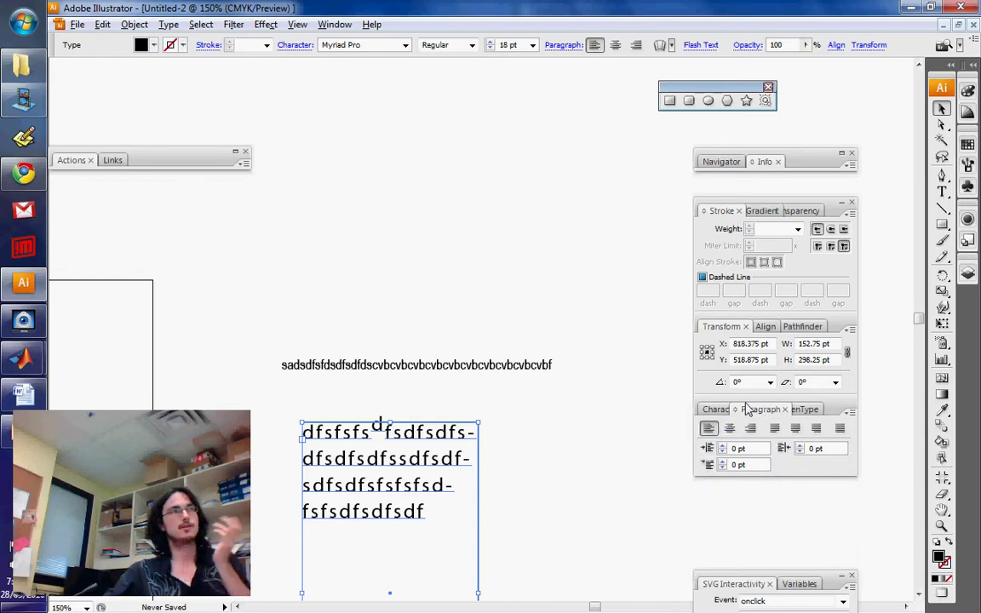
click(730, 428)
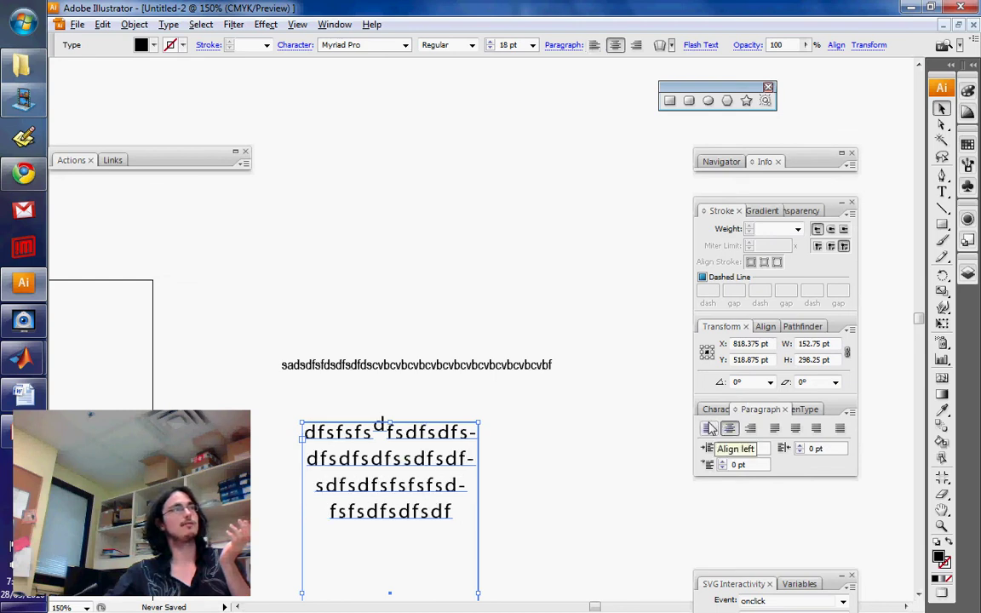
click(709, 428)
click(750, 428)
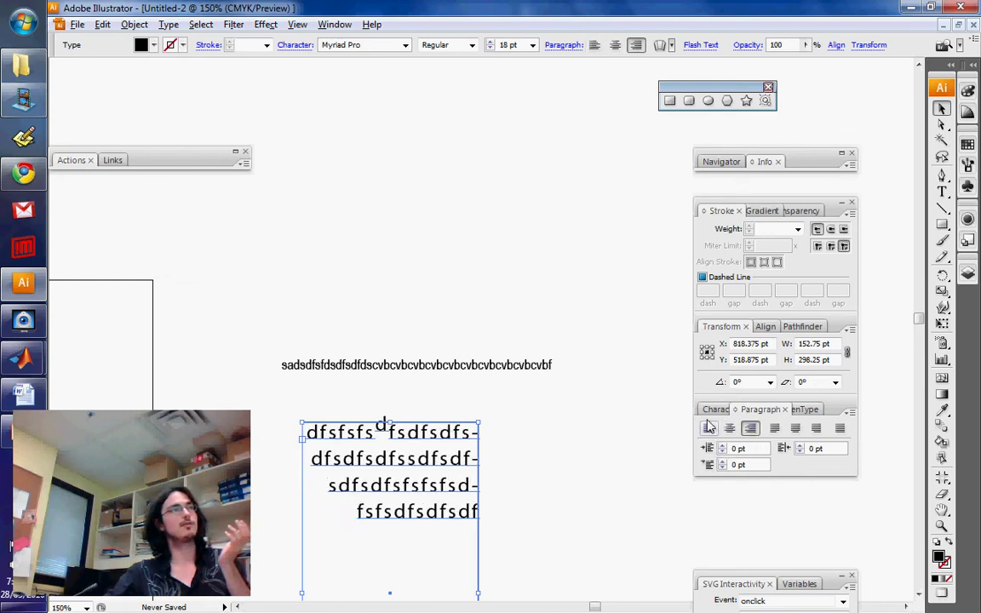
click(709, 427)
click(774, 427)
click(816, 428)
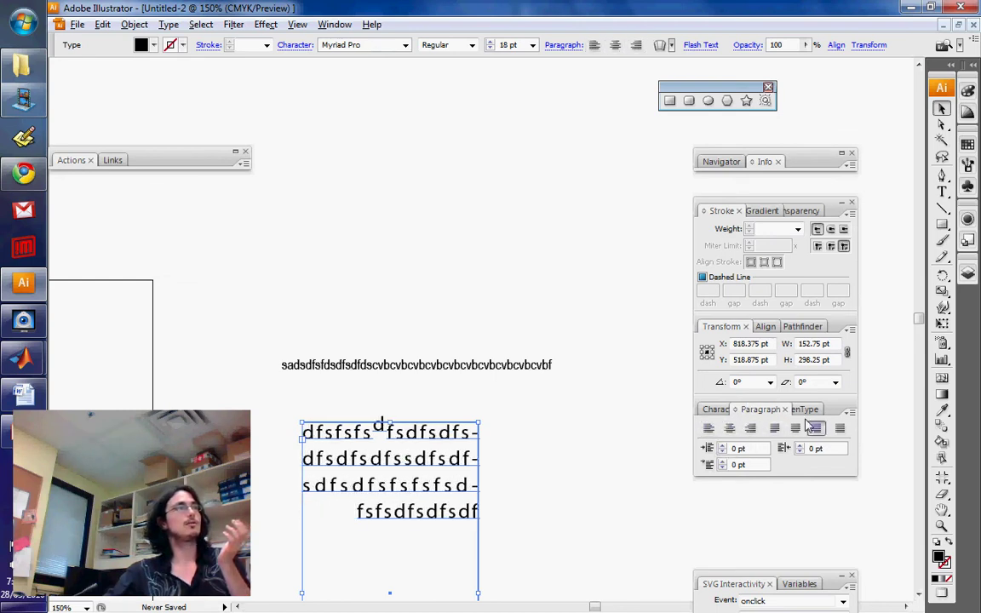
click(709, 427)
triple_click(457, 430)
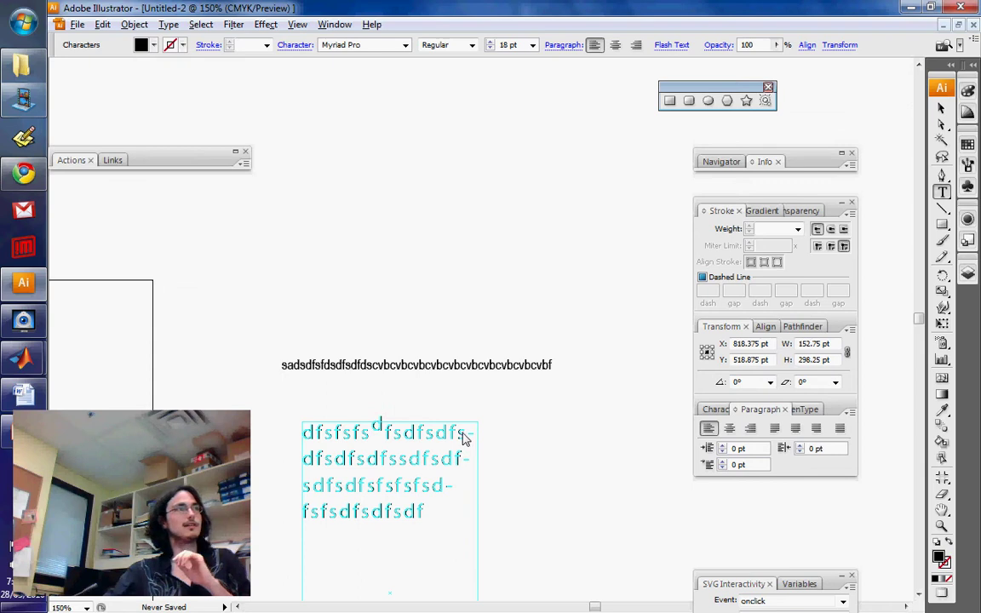
key(Right)
key(Right)
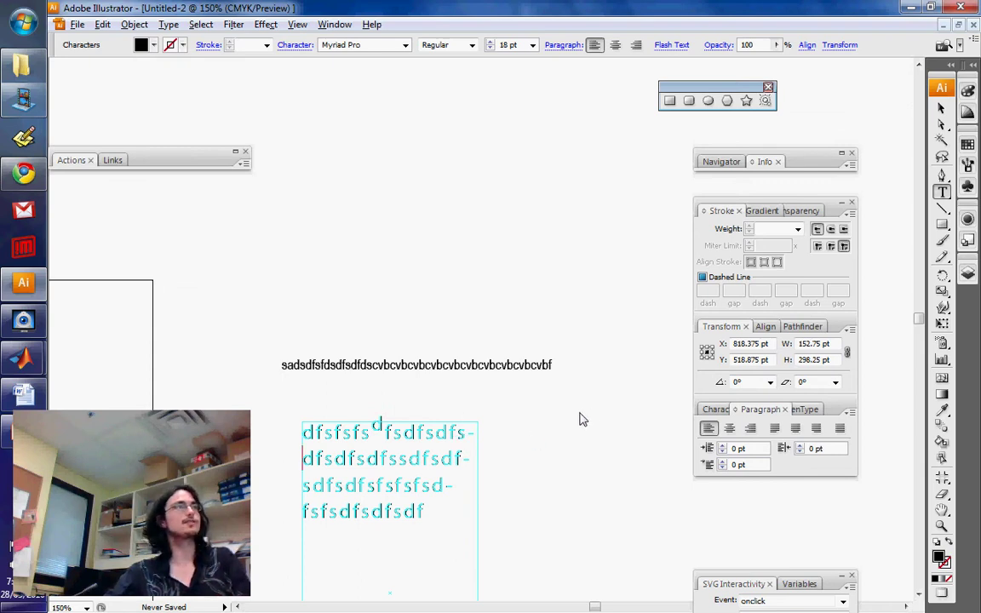
key(Left)
key(Left)
key(Right)
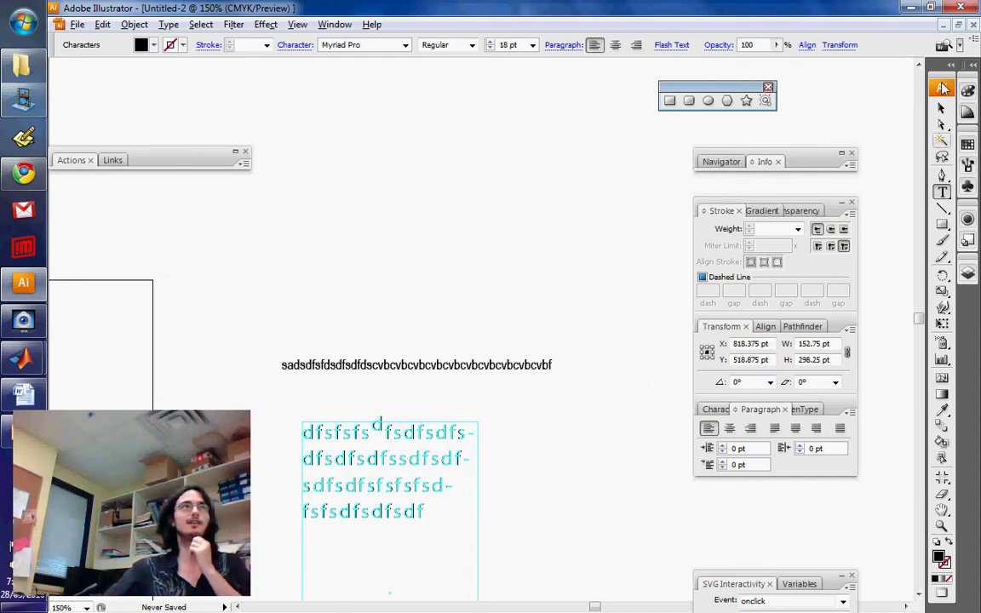
key(Escape)
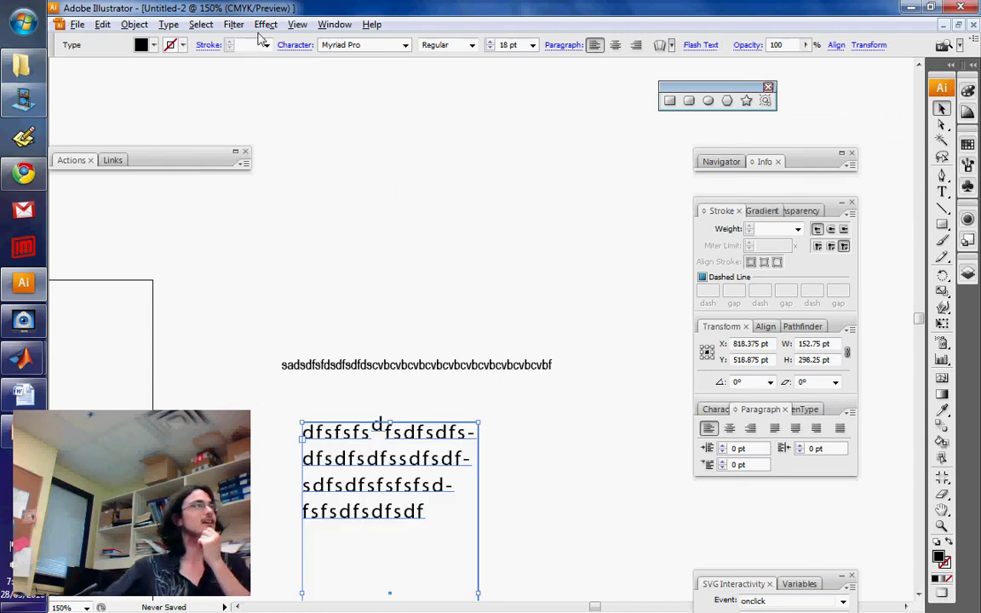
- Open Paragraph Styles from Window > Type and turn on Show Options in the Paragraph panel
click(332, 24)
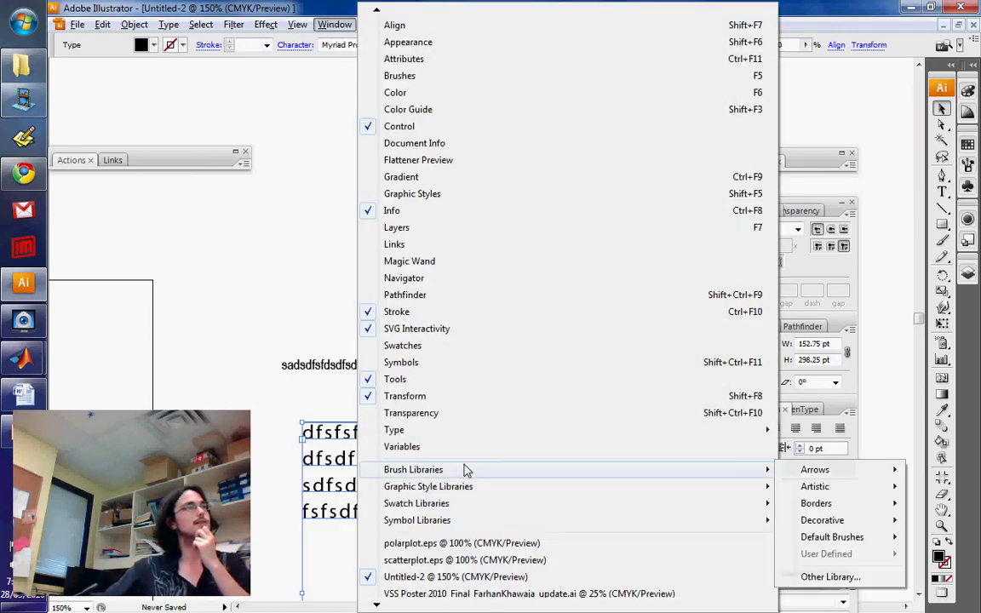
mouse_move(444, 429)
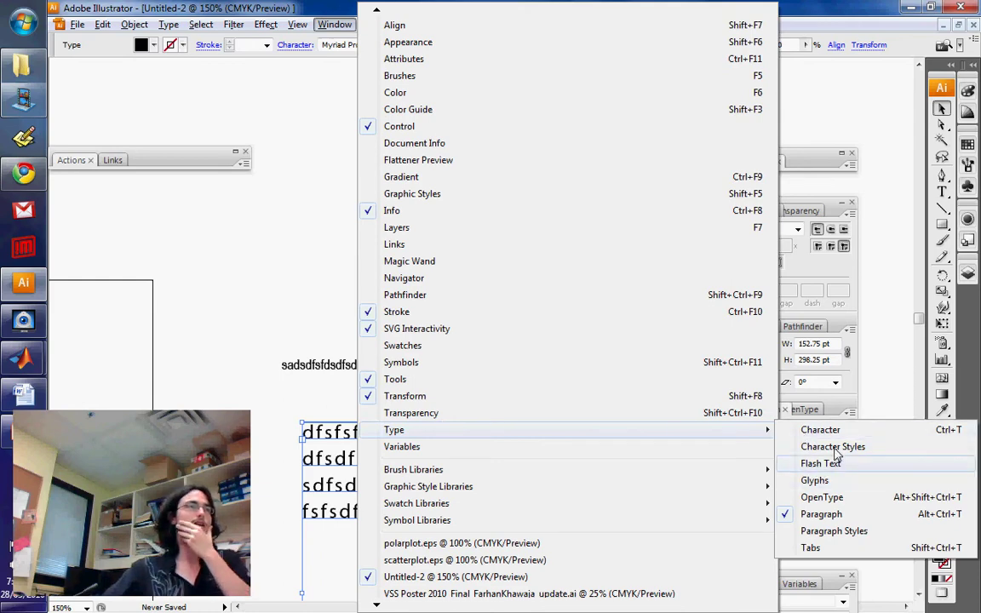
click(846, 531)
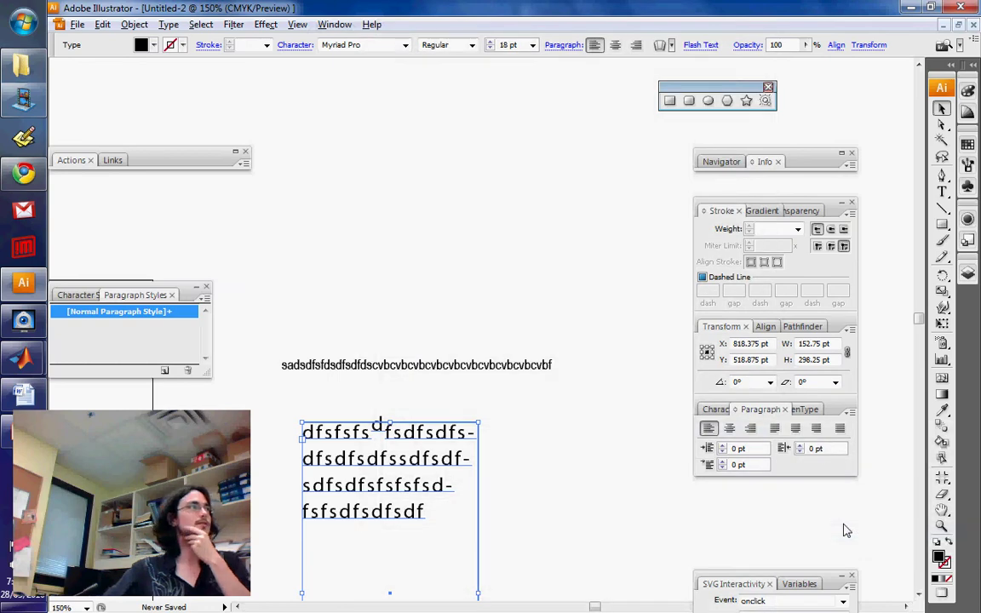
click(849, 411)
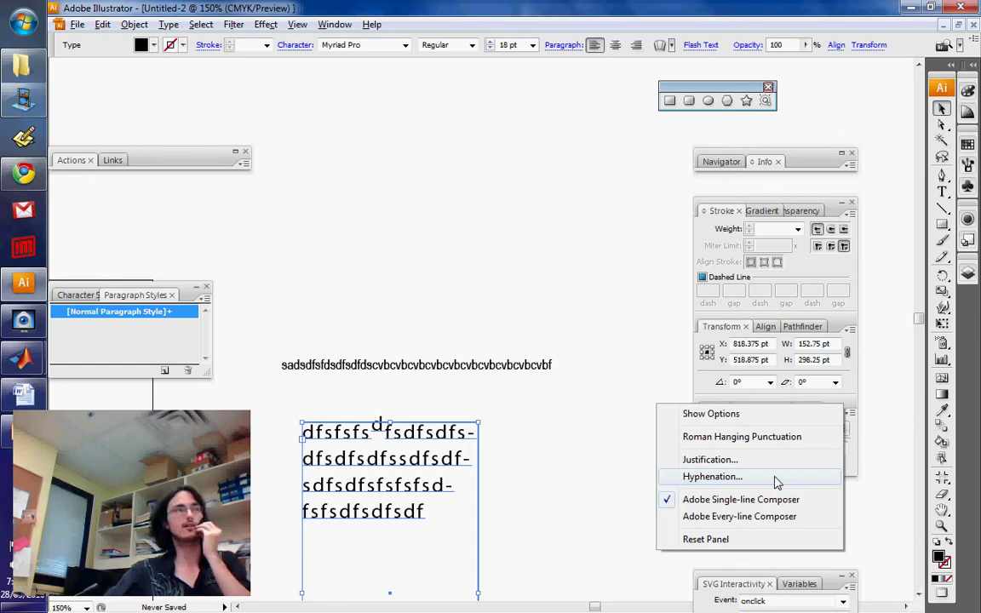
click(766, 413)
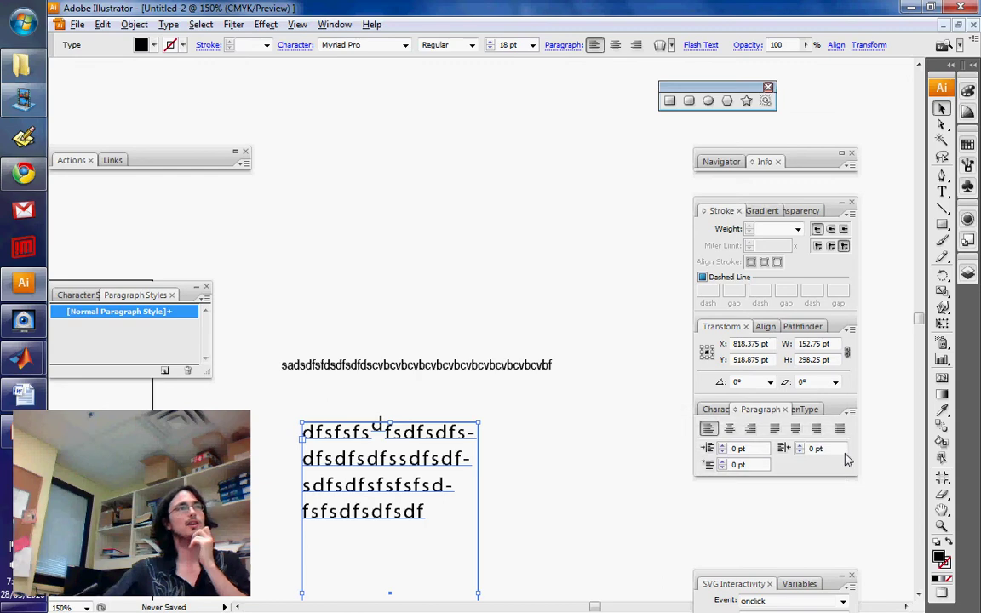
- Try each justify option, settling on Justify with last line aligned left
click(771, 429)
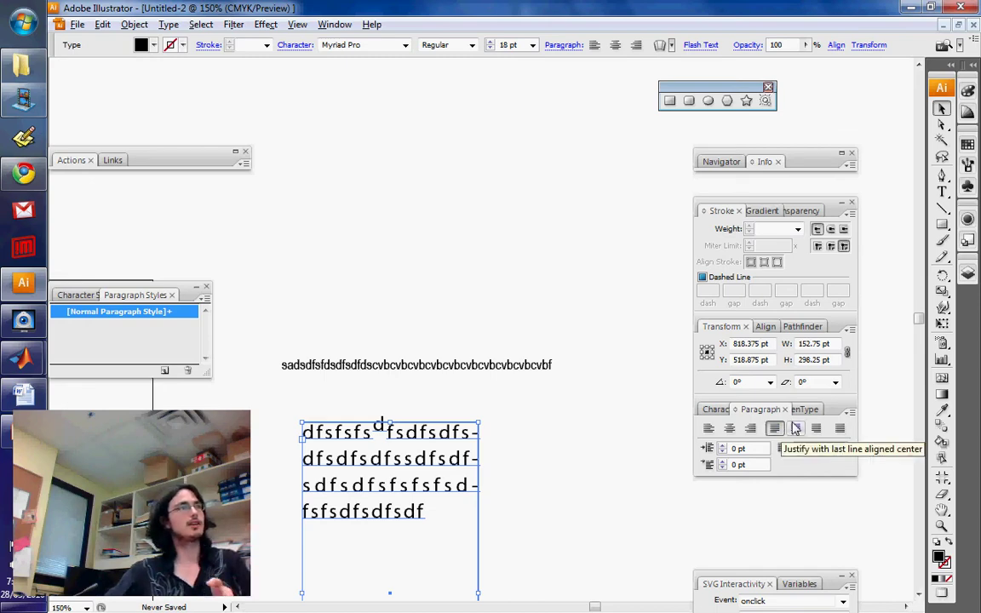
click(794, 429)
click(773, 429)
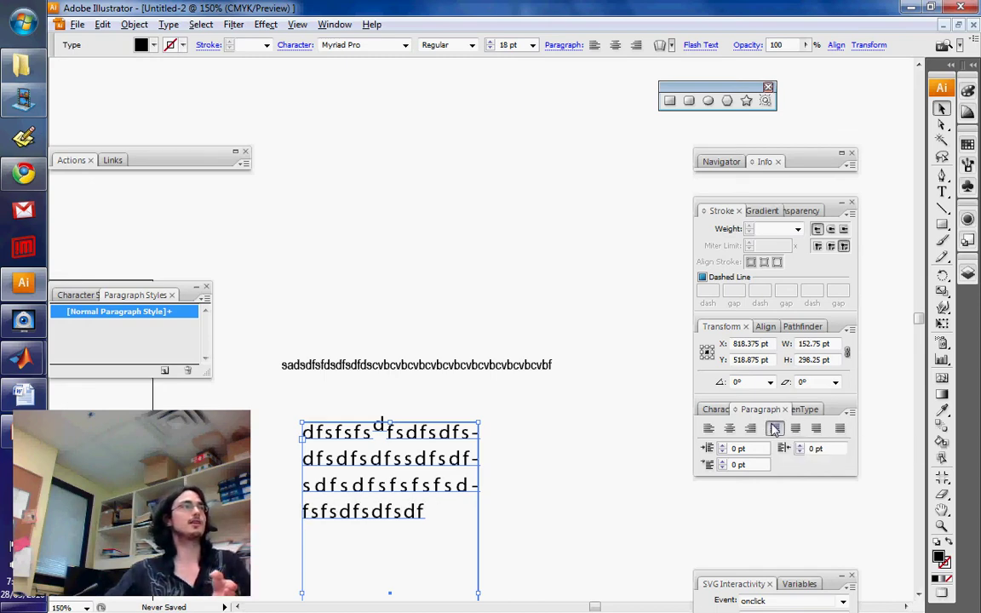
click(795, 430)
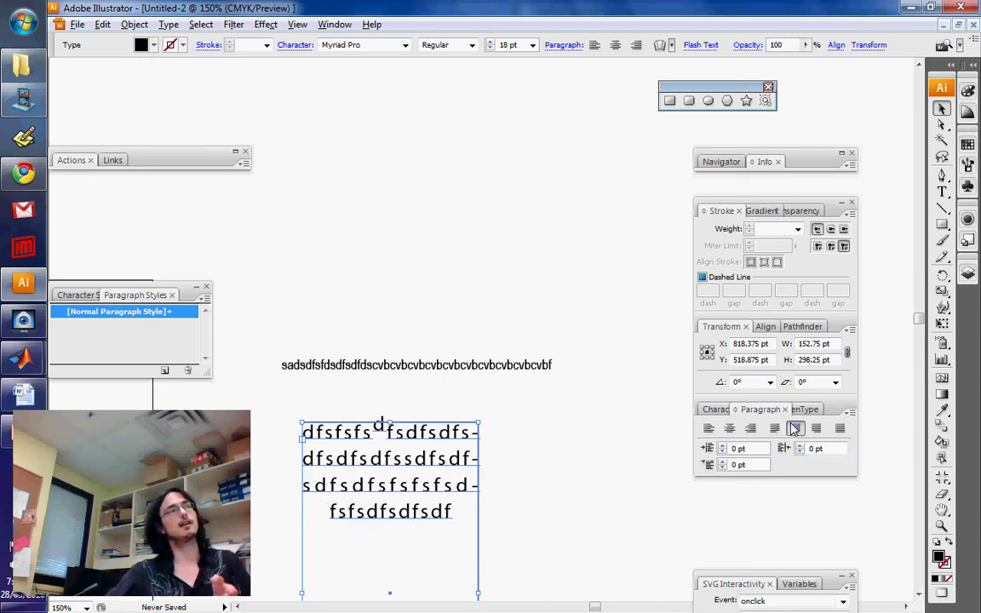
click(816, 429)
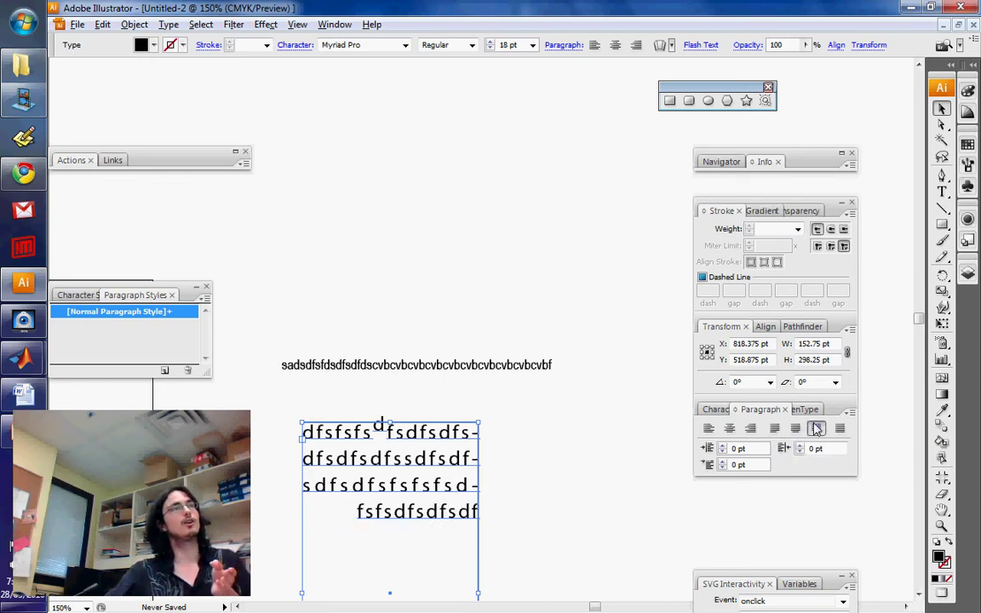
click(839, 428)
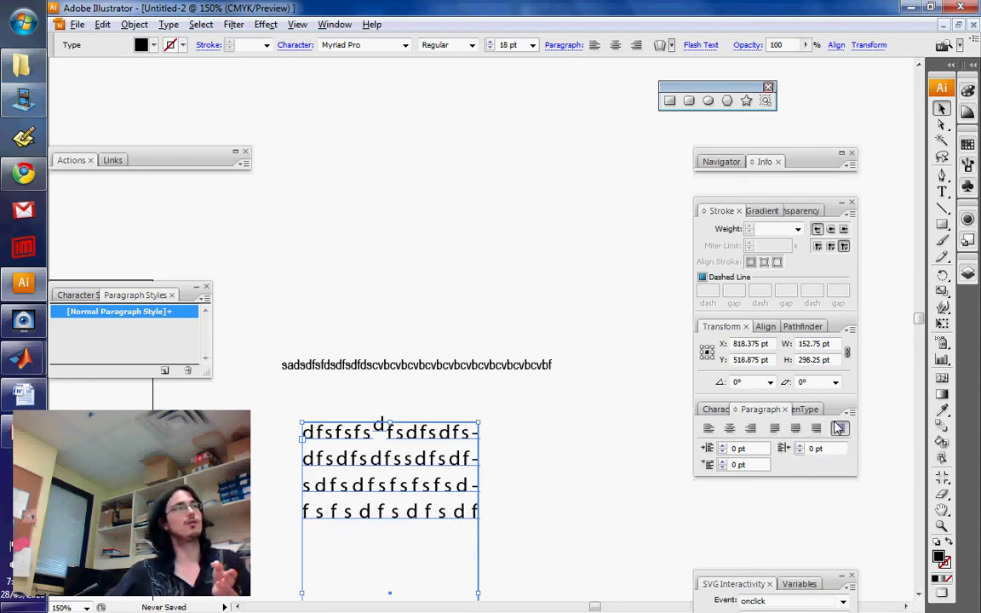
click(774, 429)
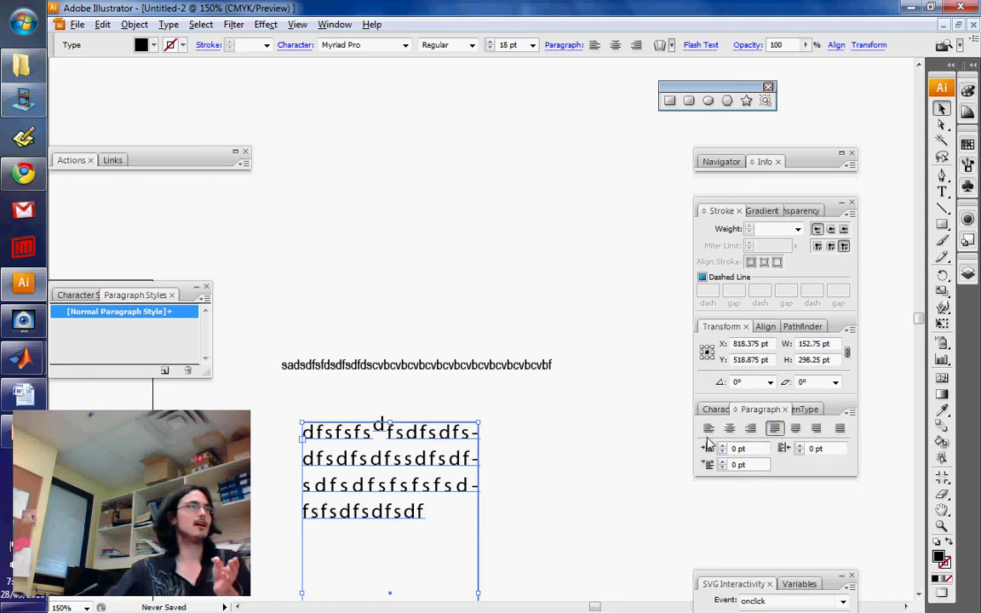
- Raise the text column's left indent to 9 pt in the Paragraph panel
double_click(364, 459)
drag(415, 459, 301, 460)
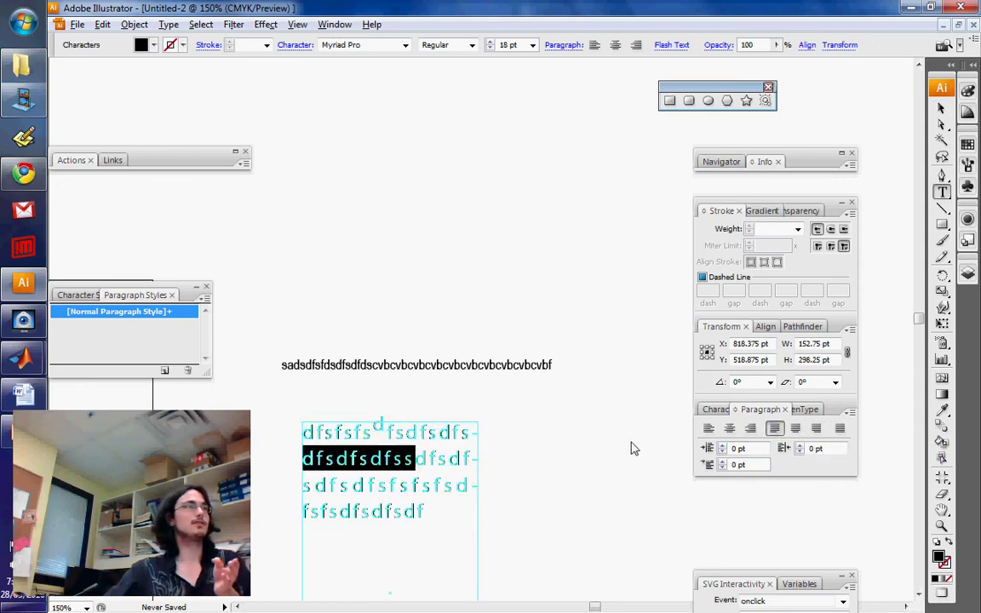
key(Up)
key(Up)
key(Up)
key(Up)
key(Up)
key(Up)
key(Up)
key(Up)
key(Up)
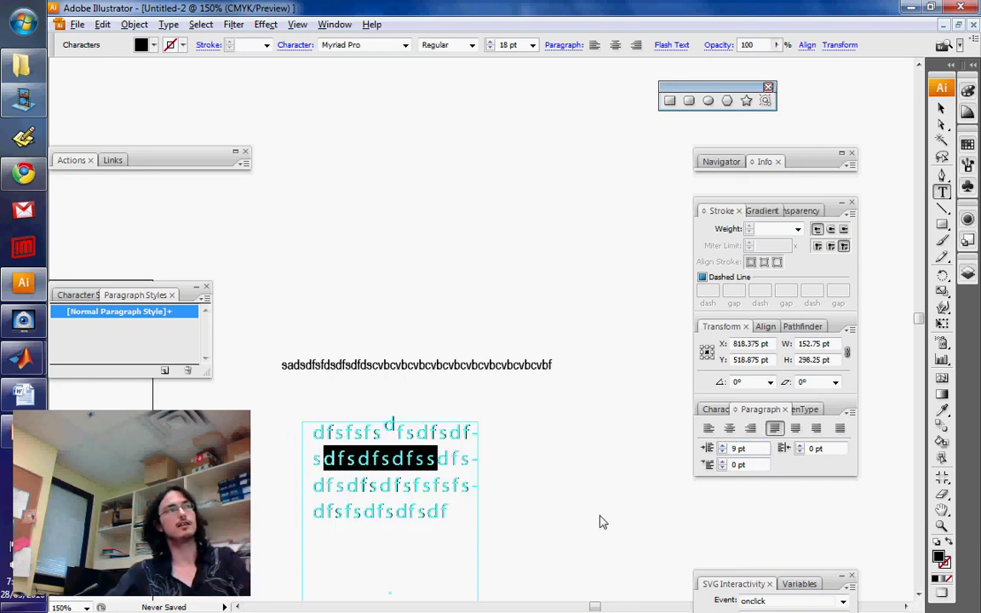
- Add a new line reading 'fgjfghfghfgh' below the paragraph
click(407, 569)
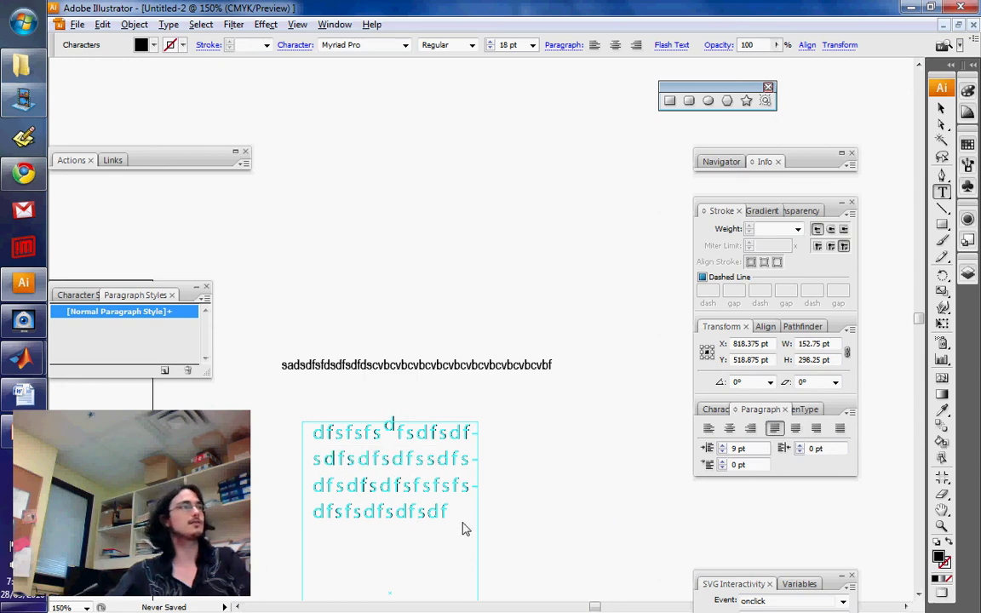
key(Return)
key(Return)
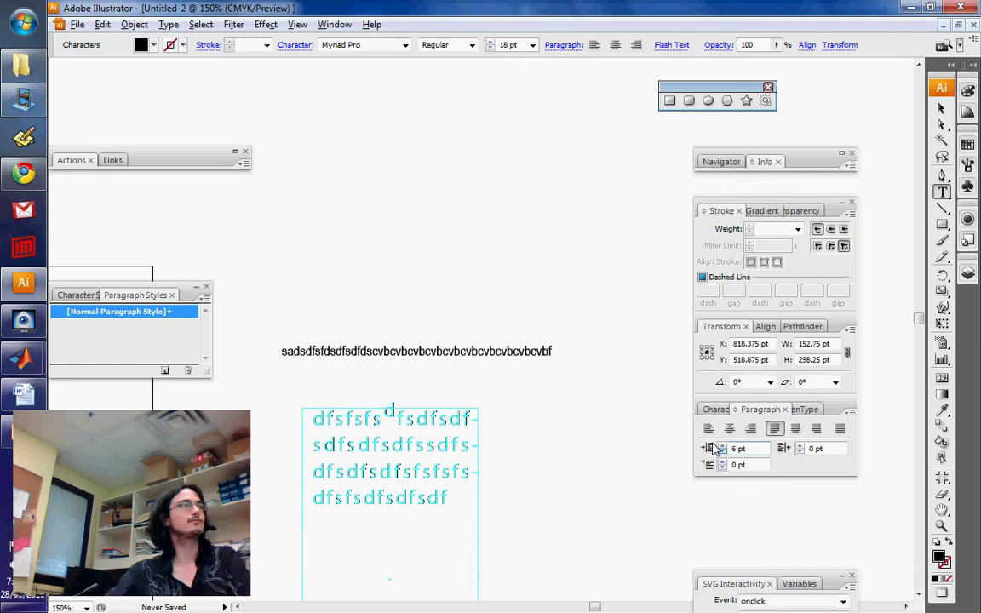
text(fgjfghfghfgh)
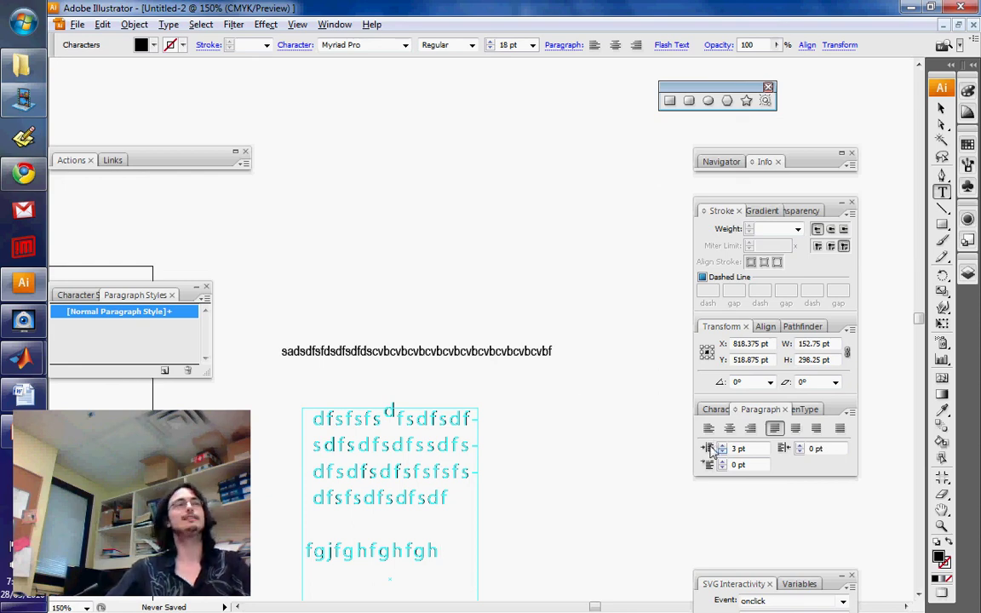
- Draw a small circle bullet beside the first line of the text column
click(310, 418)
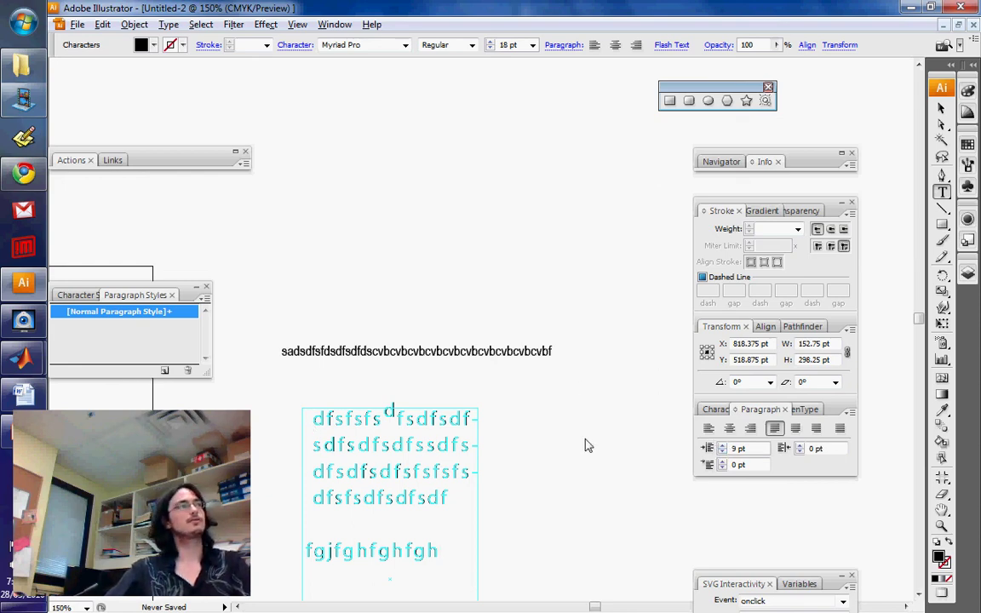
click(940, 111)
drag(942, 224, 831, 259)
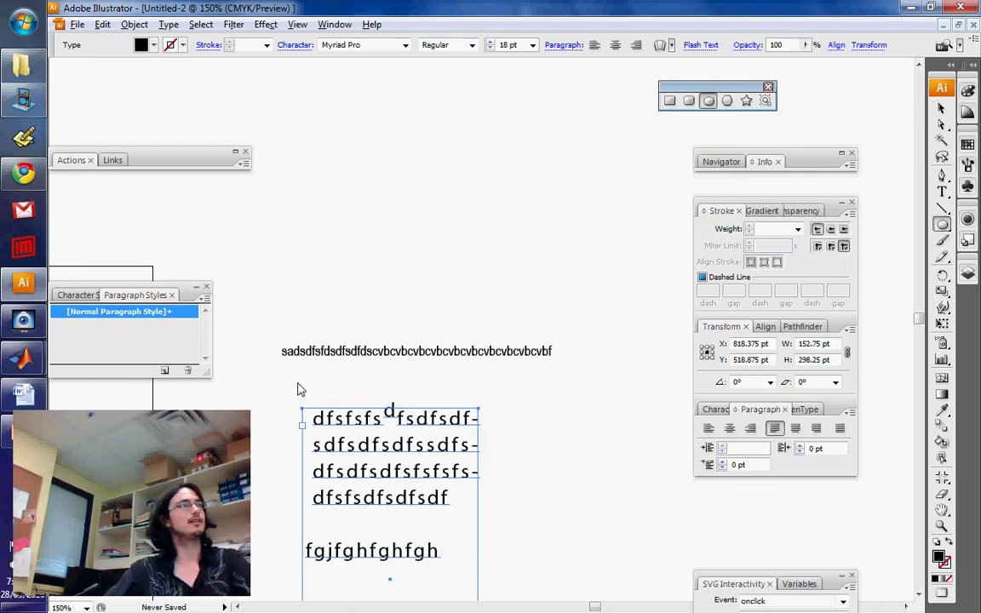
key(ctrl+shift+a)
mouse_move(303, 390)
mouse_down()
mouse_move(312, 399)
mouse_move(305, 417)
mouse_move(373, 422)
mouse_up()
key(v)
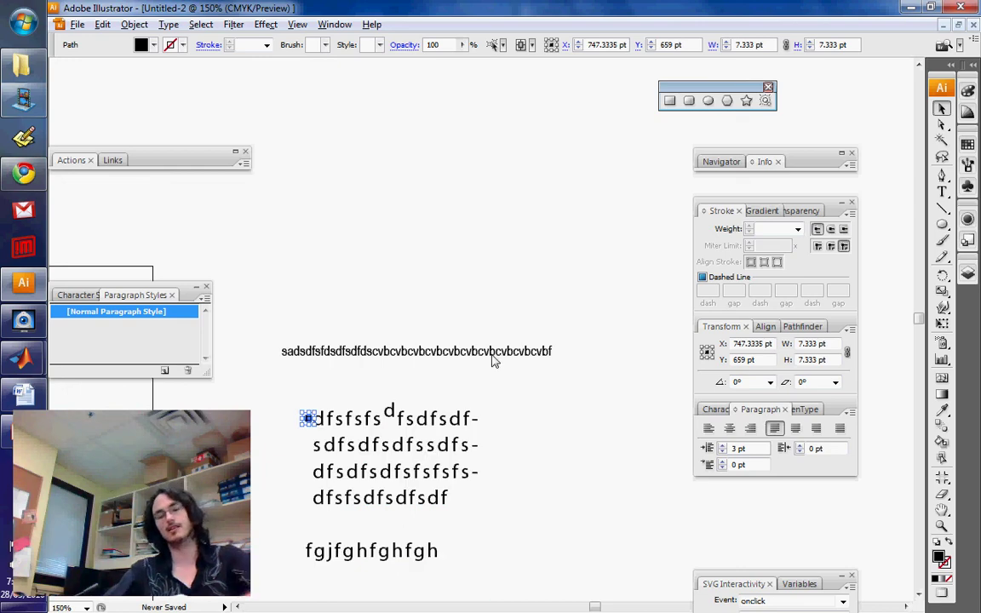
- Place bullet copies beside lines two and three, then select all three bullets
key(Down)
key(Down)
key(Down)
key(Down)
key(Down)
key(Down)
key(Down)
key(Down)
key(Down)
key(Down)
key(Down)
key(Down)
key(Down)
key(Down)
key(Down)
key(Down)
key(Down)
key(Down)
key(Down)
key(Down)
key(Up)
key(Up)
key(Up)
key(Up)
key(Up)
key(Up)
key(Up)
key(Up)
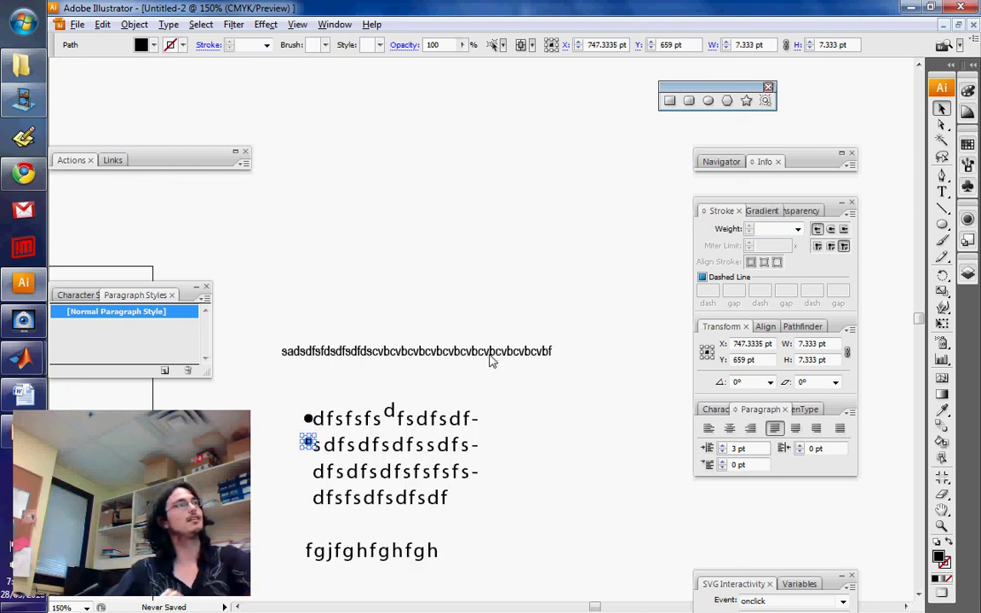
key(super)
key(super)
click(554, 374)
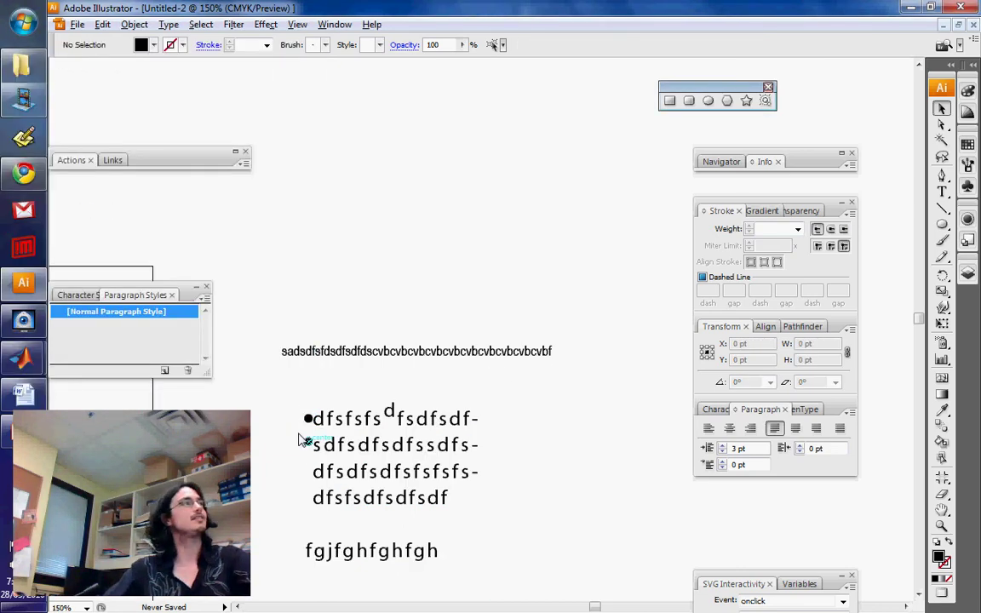
click(307, 442)
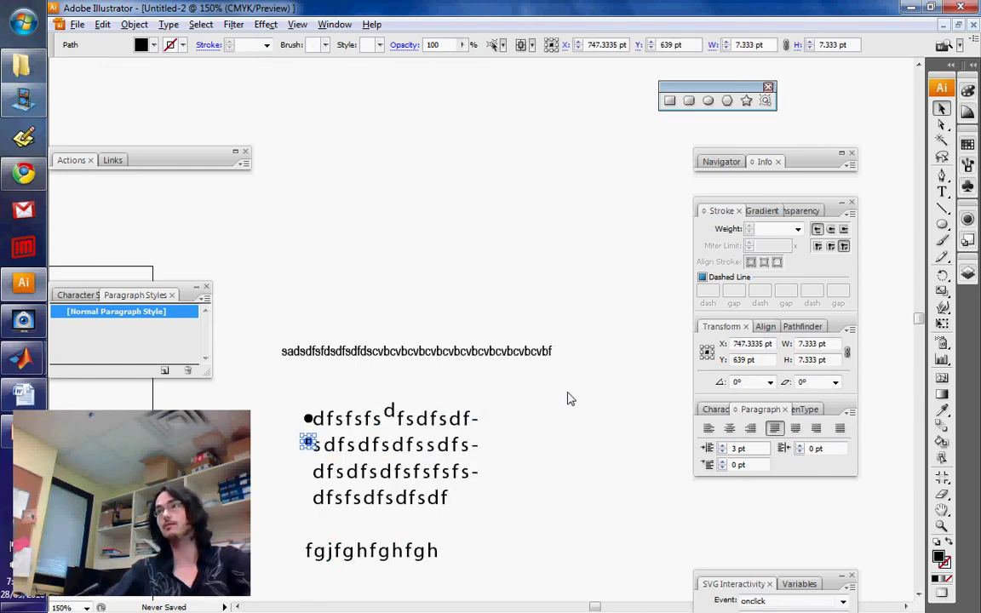
key(ctrl+d)
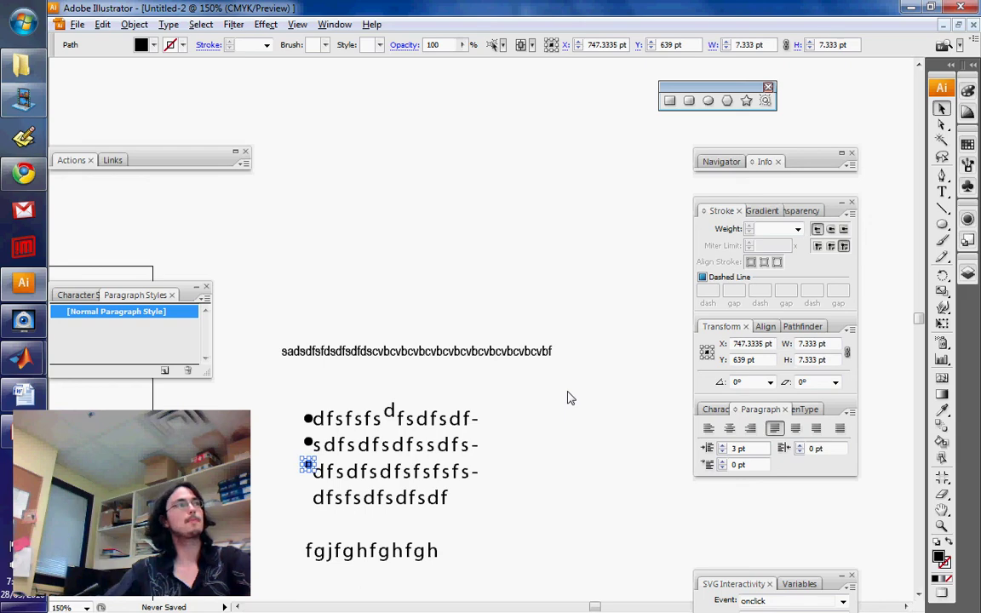
drag(287, 402, 304, 501)
shift+click(400, 499)
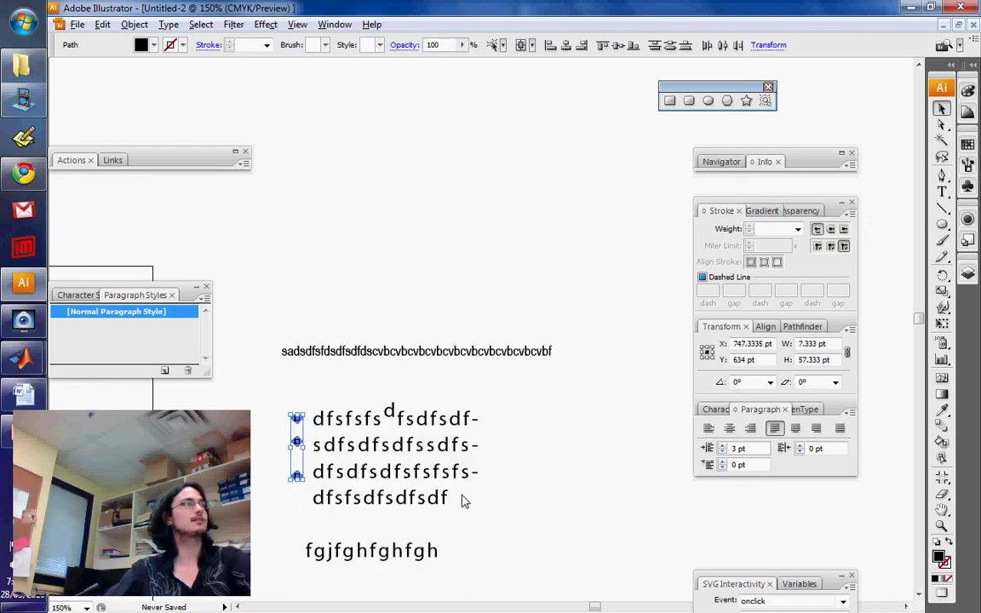